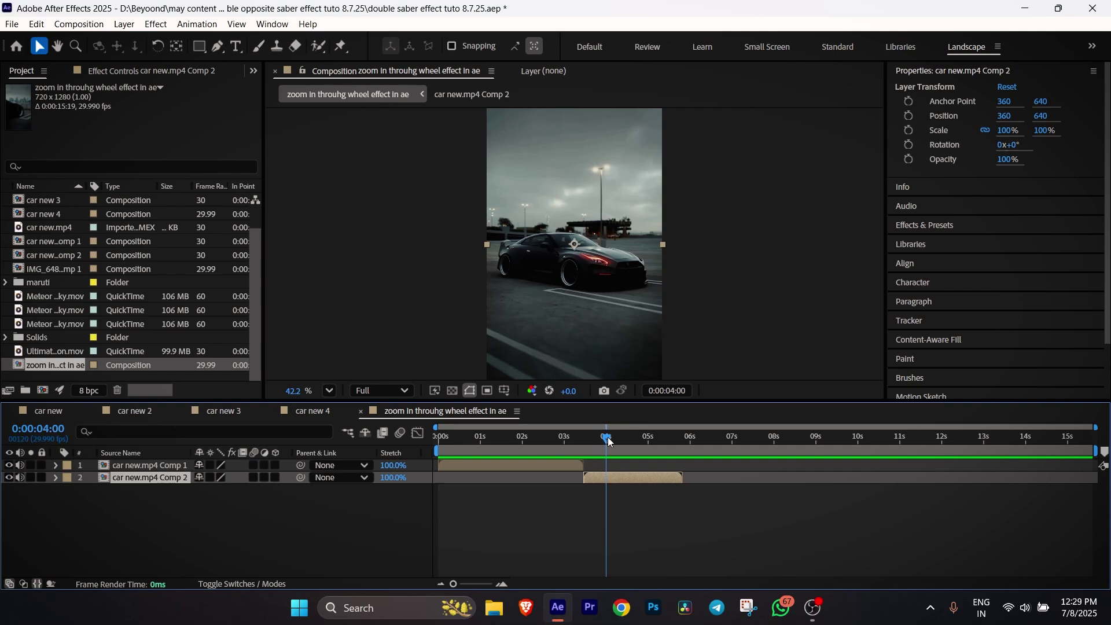
- Split the car new.mp4 Comp 1 layer at 0:00:02:03, forty frames before its end
click(574, 465)
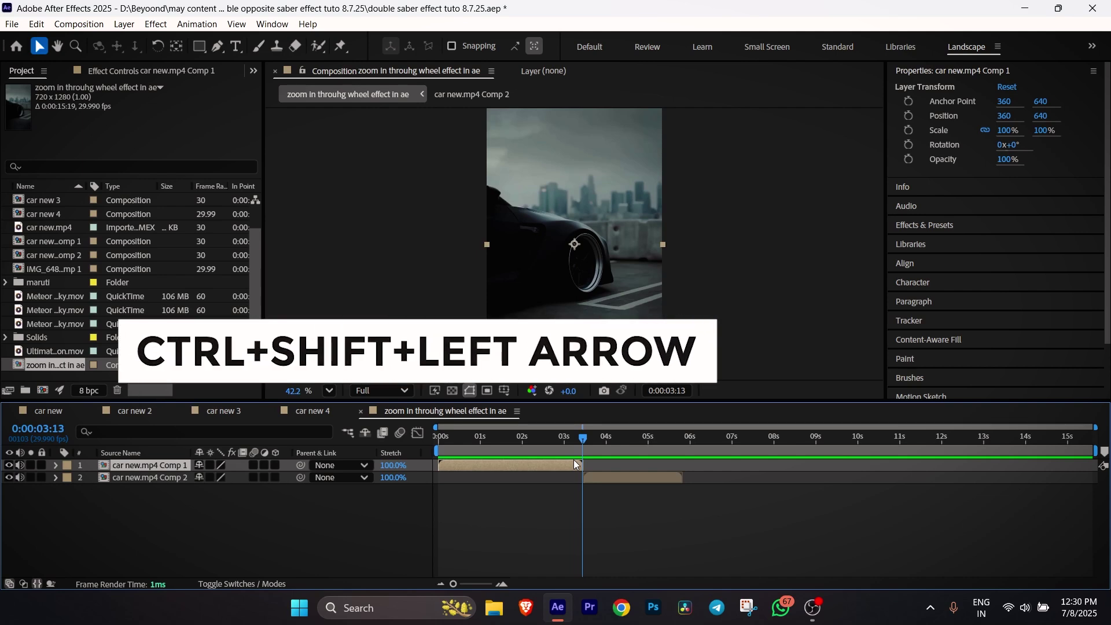
key(ctrl+shift+Left)
key(ctrl+shift+Left)
key(ctrl+shift+Left)
key(ctrl+shift+Left)
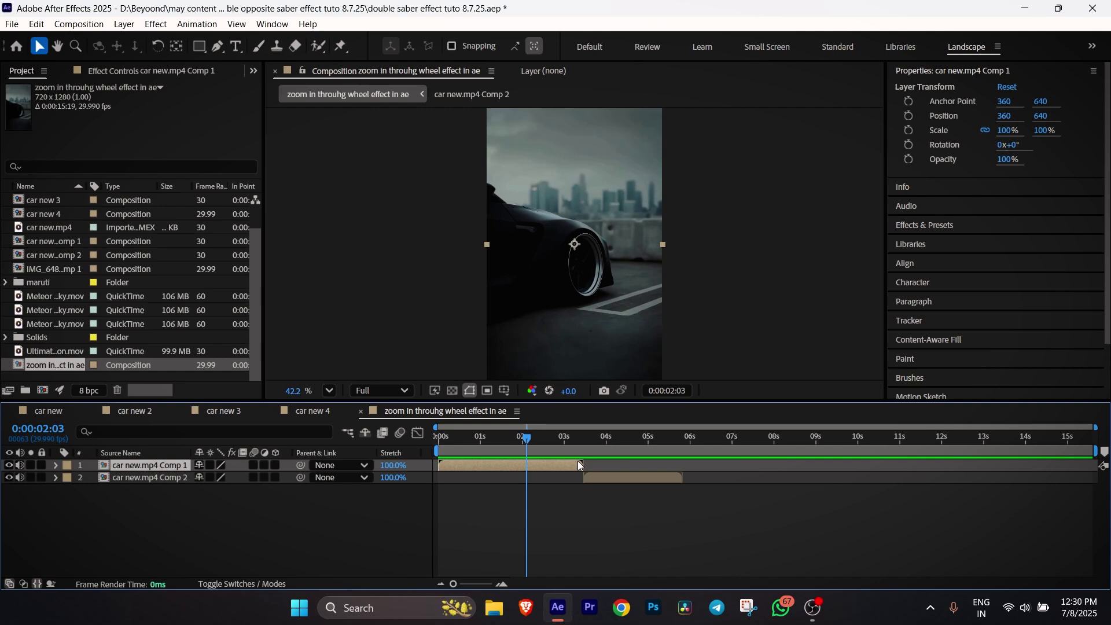
key(ctrl+shift+d)
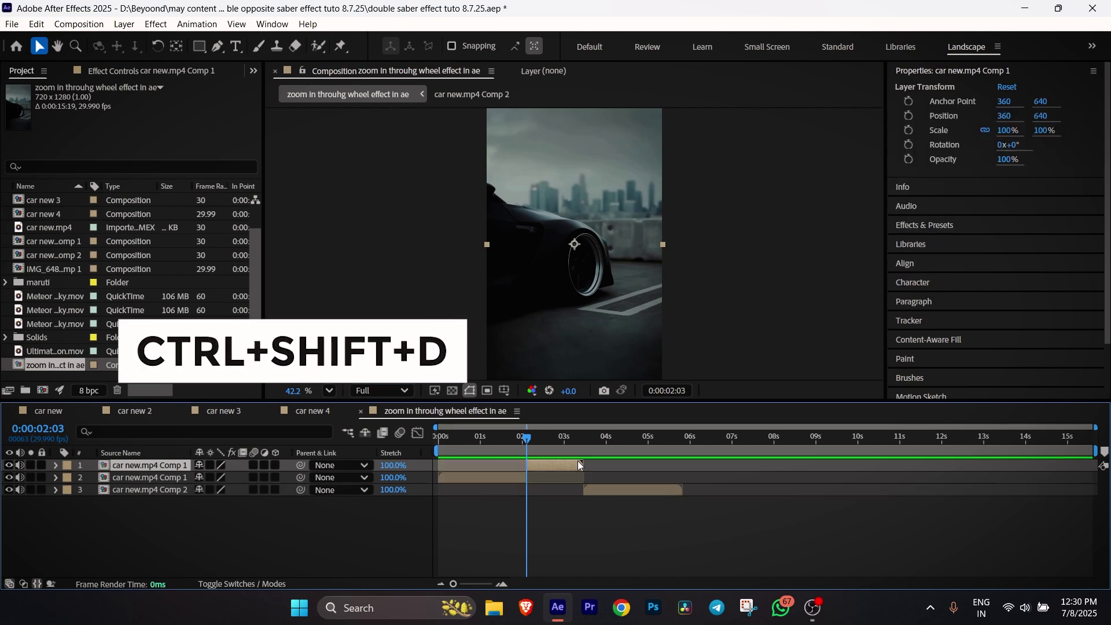
- Apply Freeze Frame to the second part of car new.mp4 Comp 1 at its first frame, 0:00:02:03
click(542, 443)
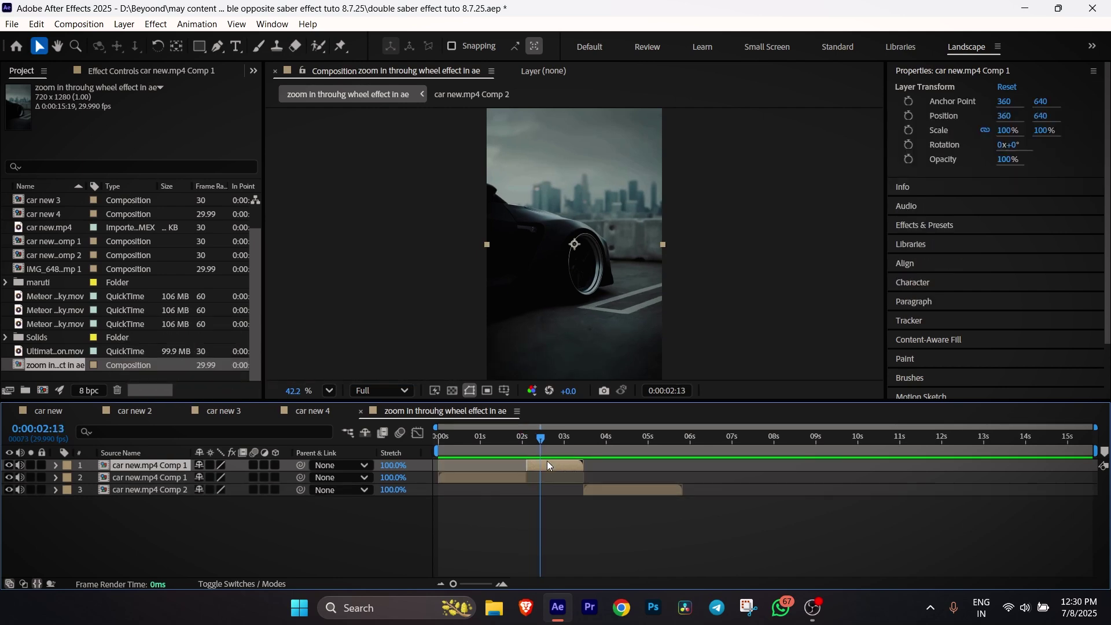
key(i)
right_click(539, 465)
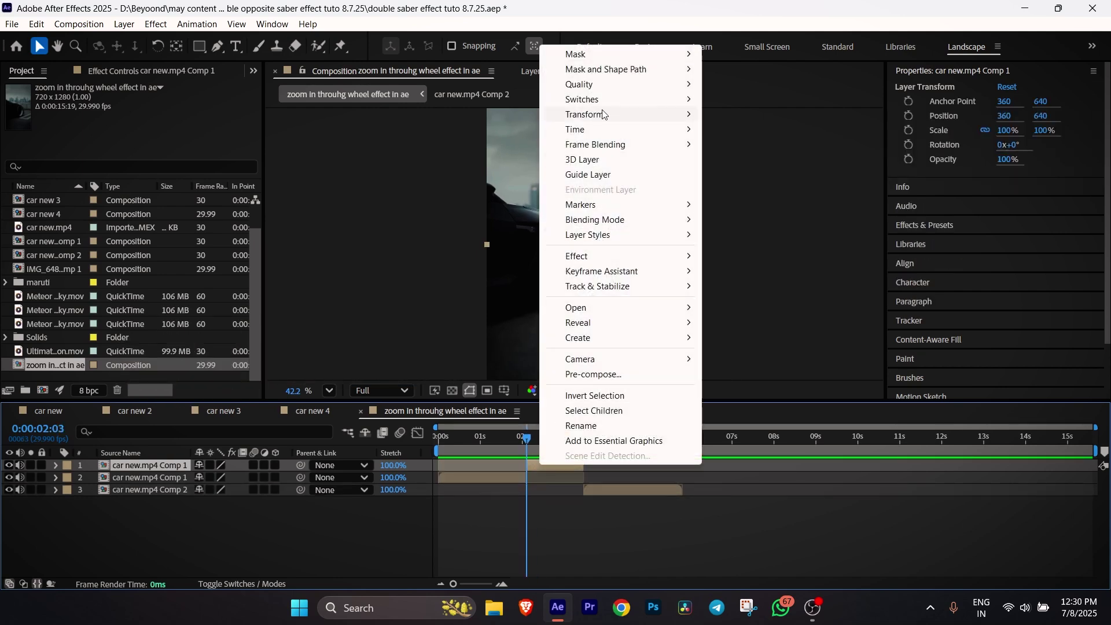
mouse_move(589, 134)
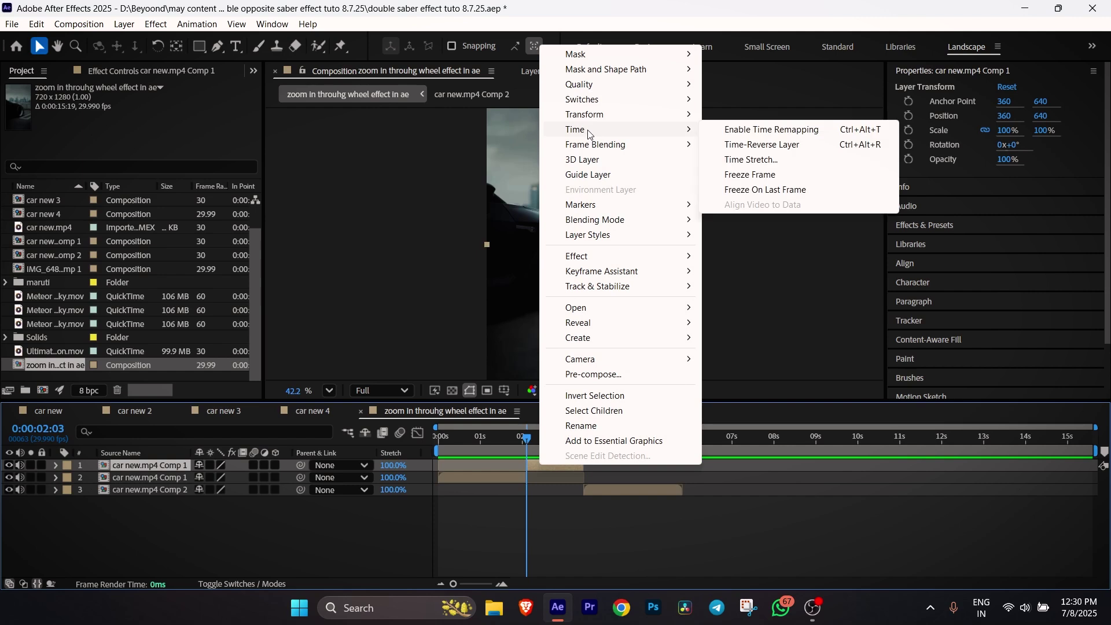
click(760, 175)
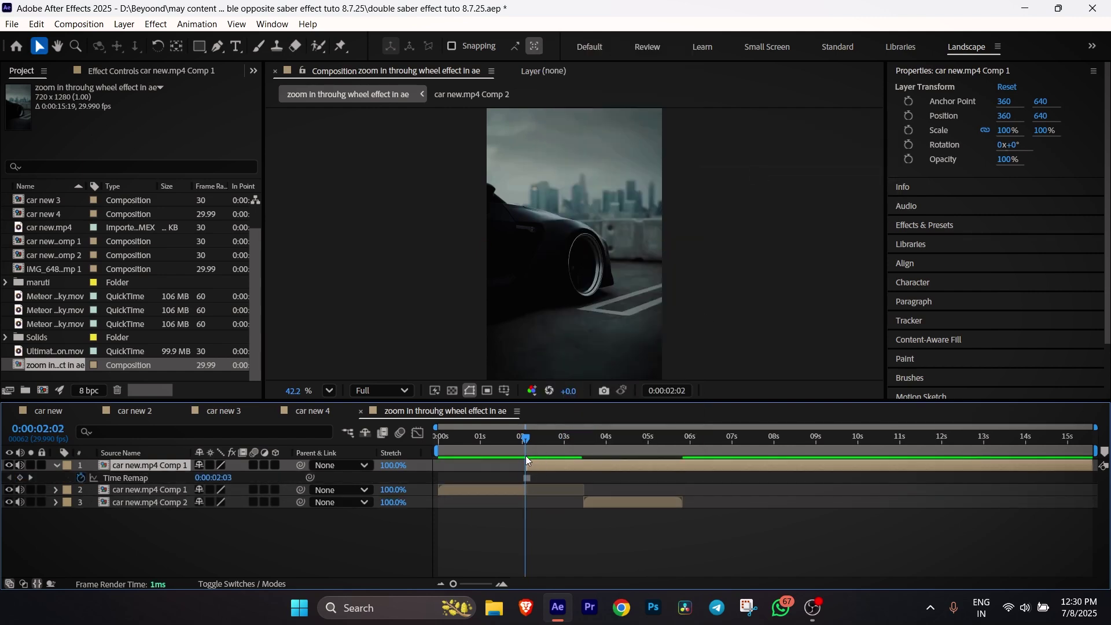
- Split the frozen layer at 0:00:03:13 and delete the part after it
click(582, 448)
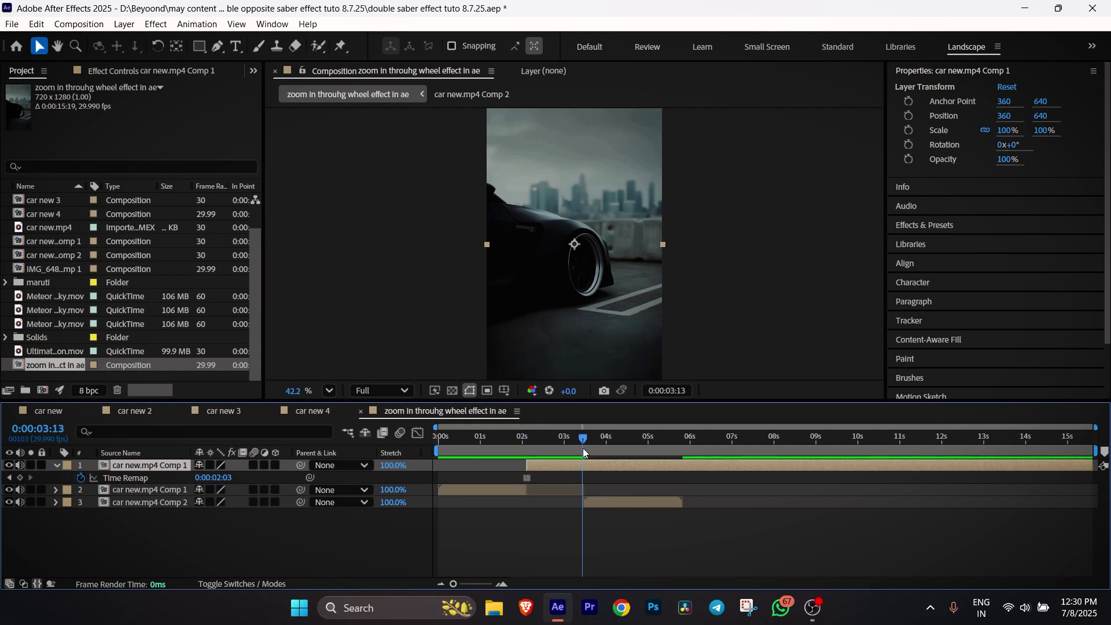
key(ctrl+shift+d)
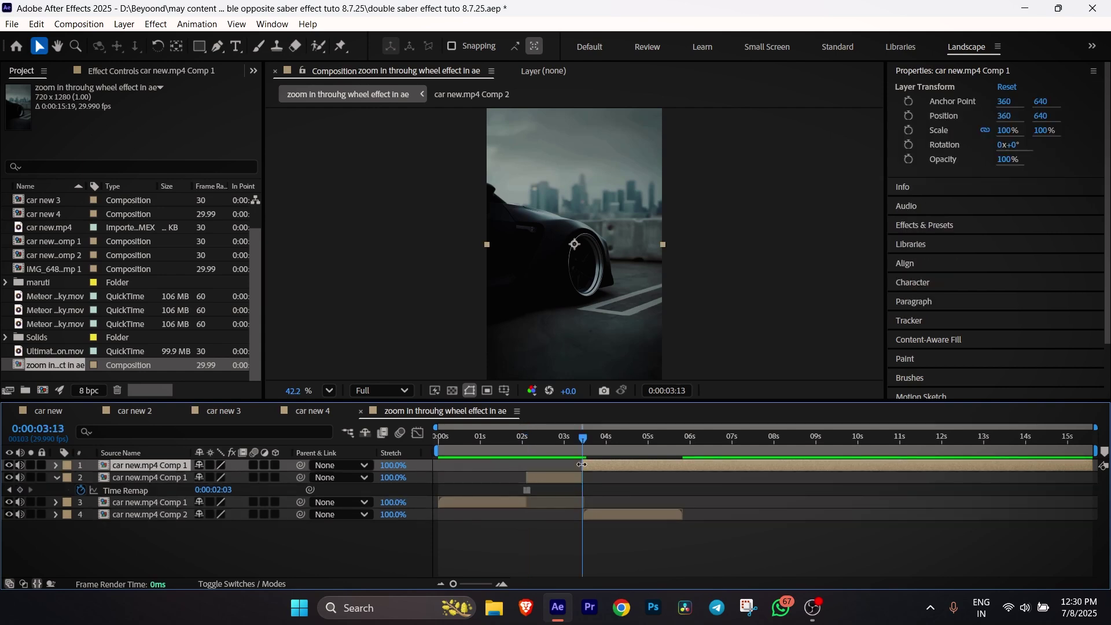
key(Delete)
- Move the car new.mp4 Comp 2 layer earlier so it starts with the freeze frame at 0:00:02:03
click(590, 502)
drag(589, 502, 539, 502)
drag(543, 443, 525, 444)
- Apply the Mocha AE effect to the frozen car new.mp4 Comp 1 layer and launch Mocha AE
click(538, 464)
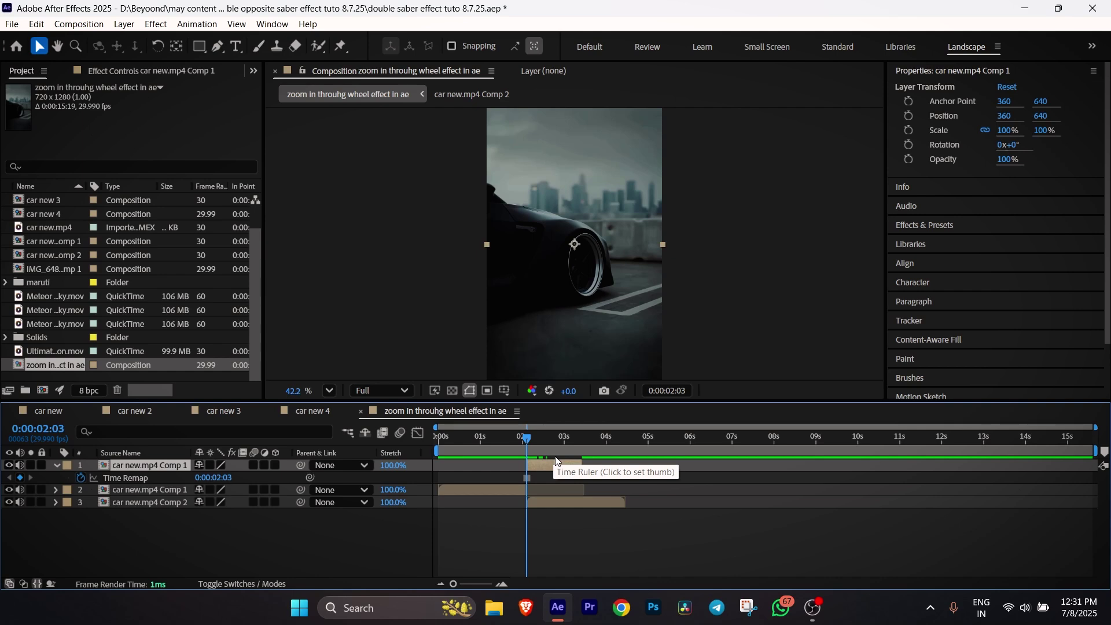
key(ctrl+space)
text(moc)
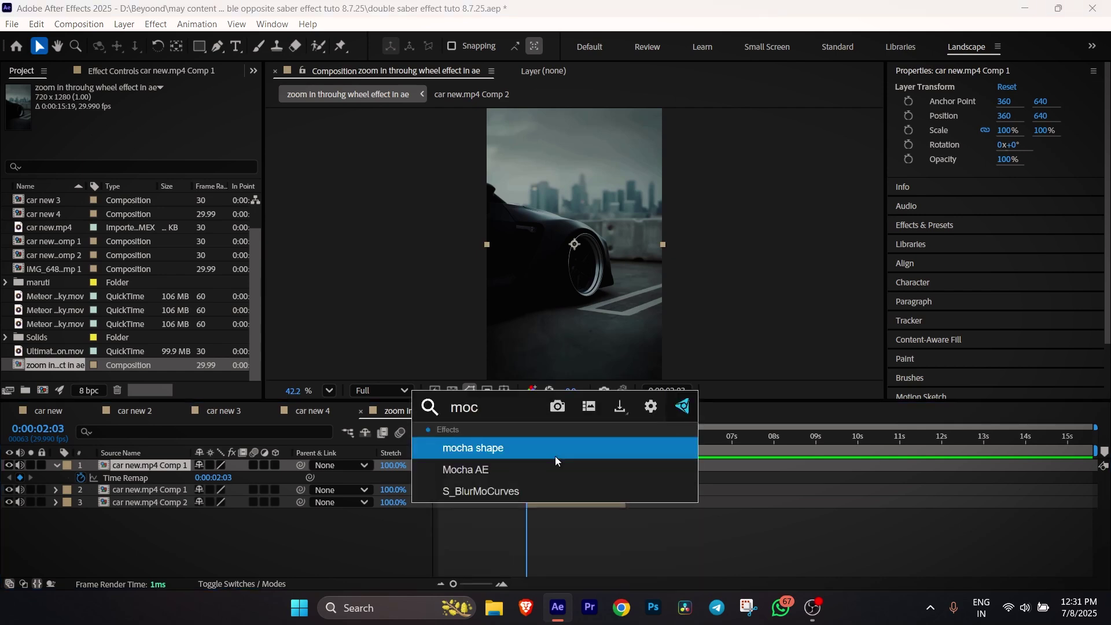
click(555, 457)
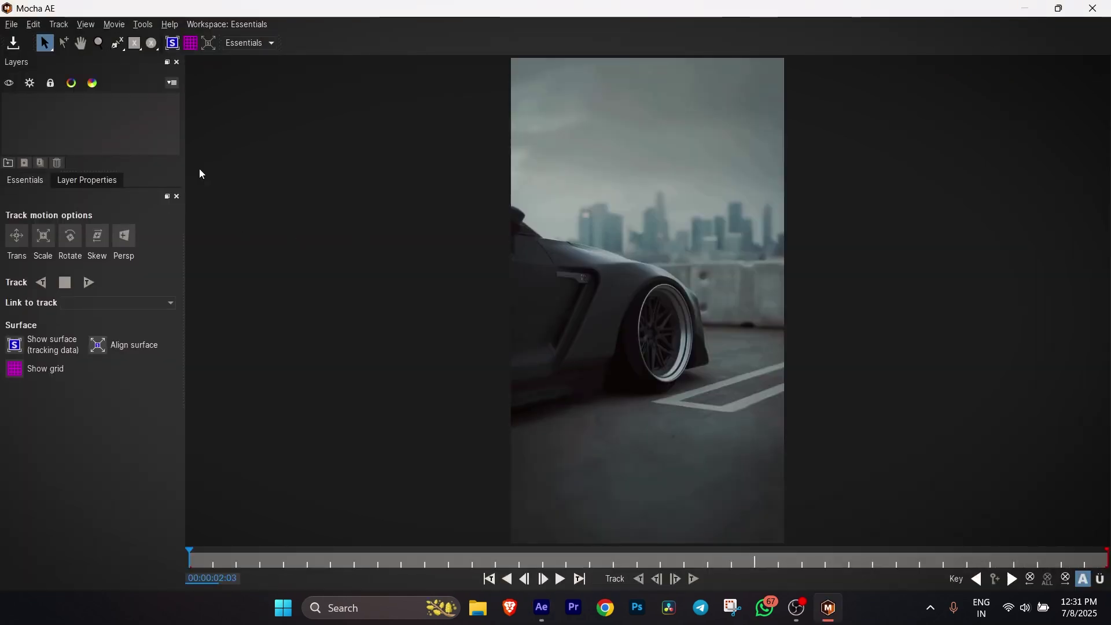
- Draw an elliptical spline around the front wheel, fit it to the rim's outer edge, and save it back to After Effects
scroll(642, 293, up, 5)
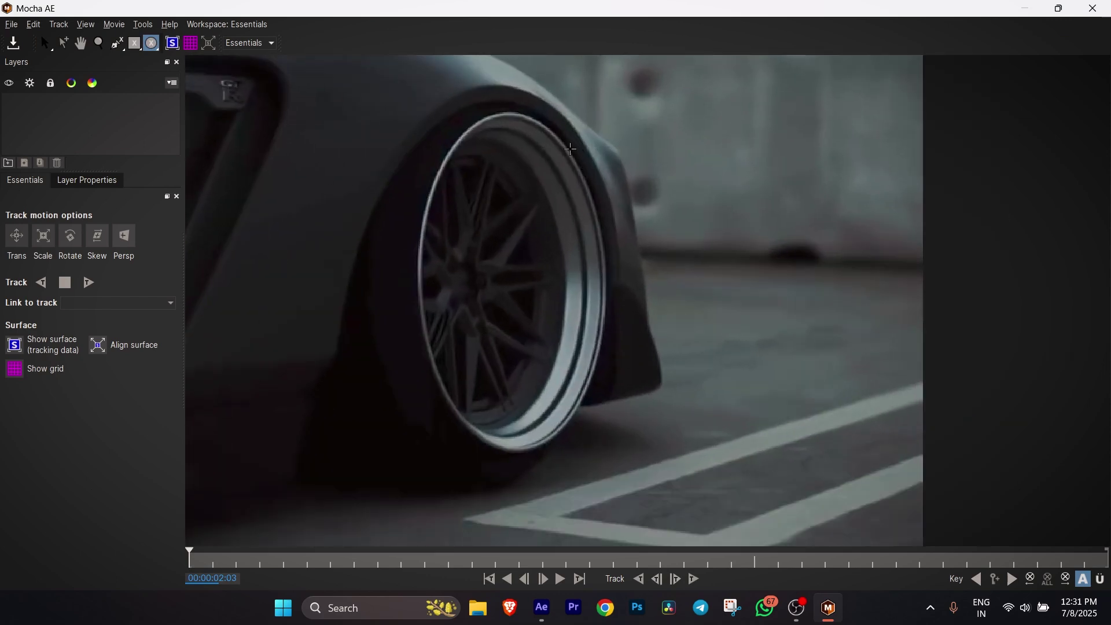
drag(406, 106, 608, 457)
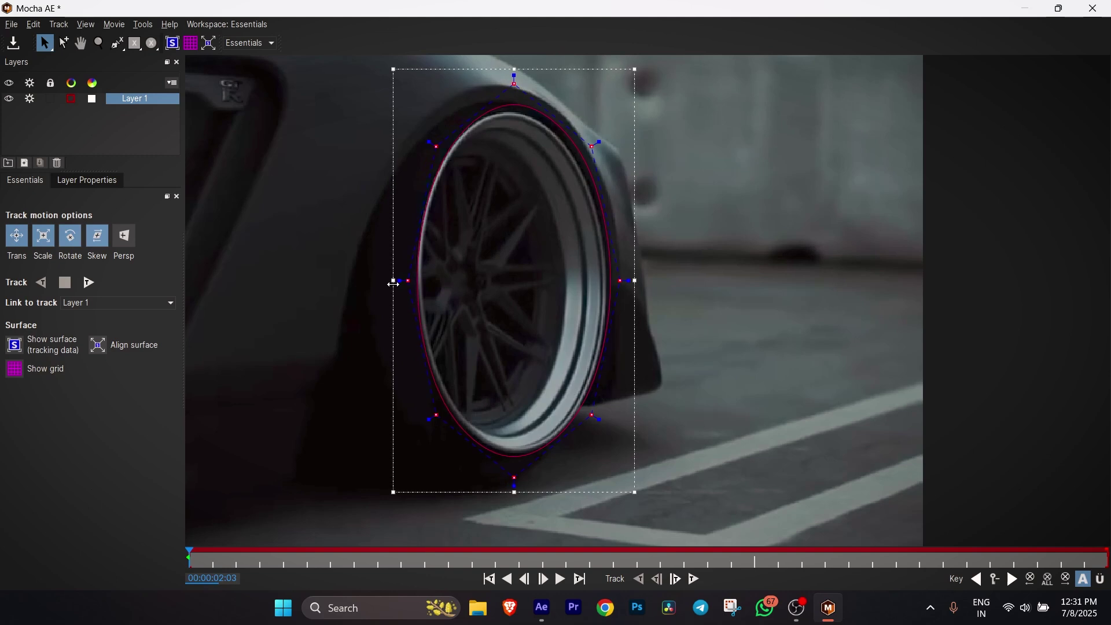
scroll(529, 471, down, 2)
scroll(281, 111, up, 2)
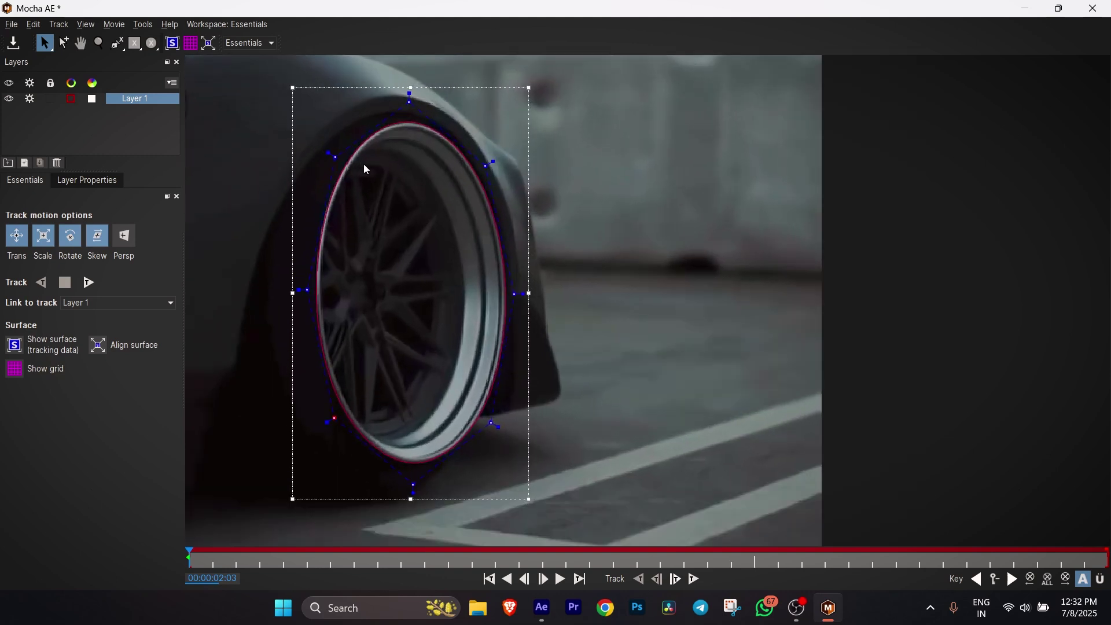
scroll(364, 164, up, 1)
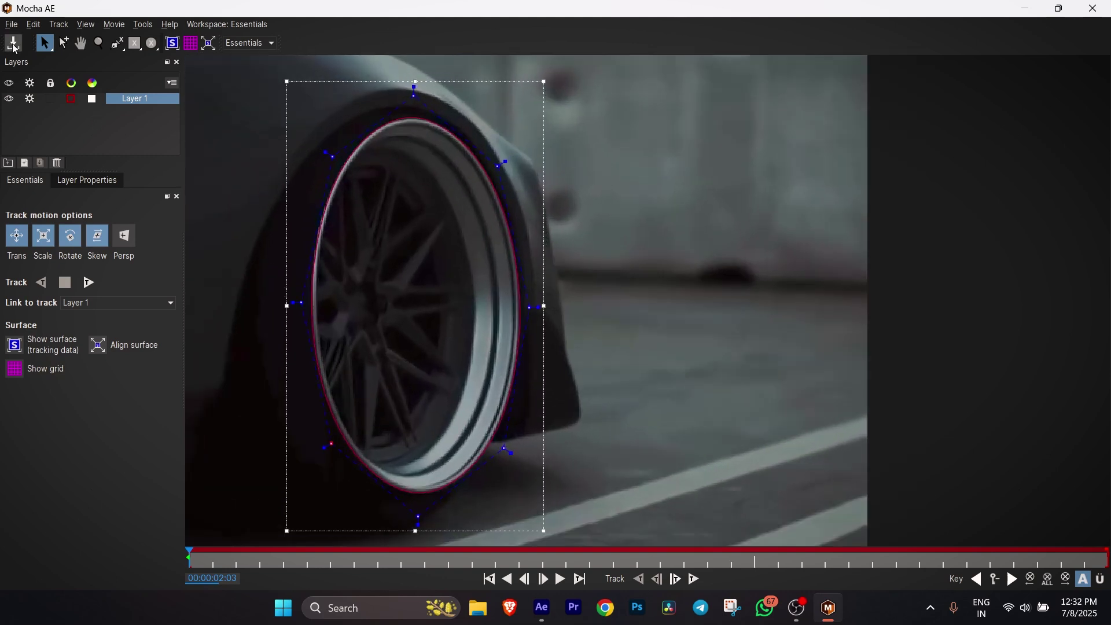
click(14, 45)
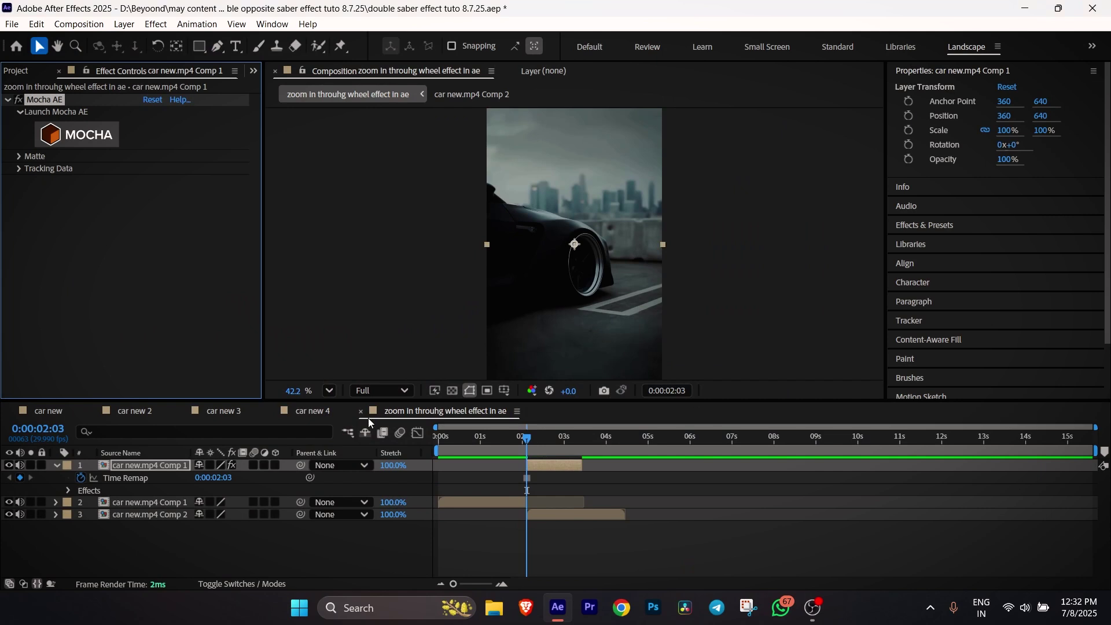
- Create an After Effects mask on the frozen layer from the Mocha AE matte shape
click(19, 156)
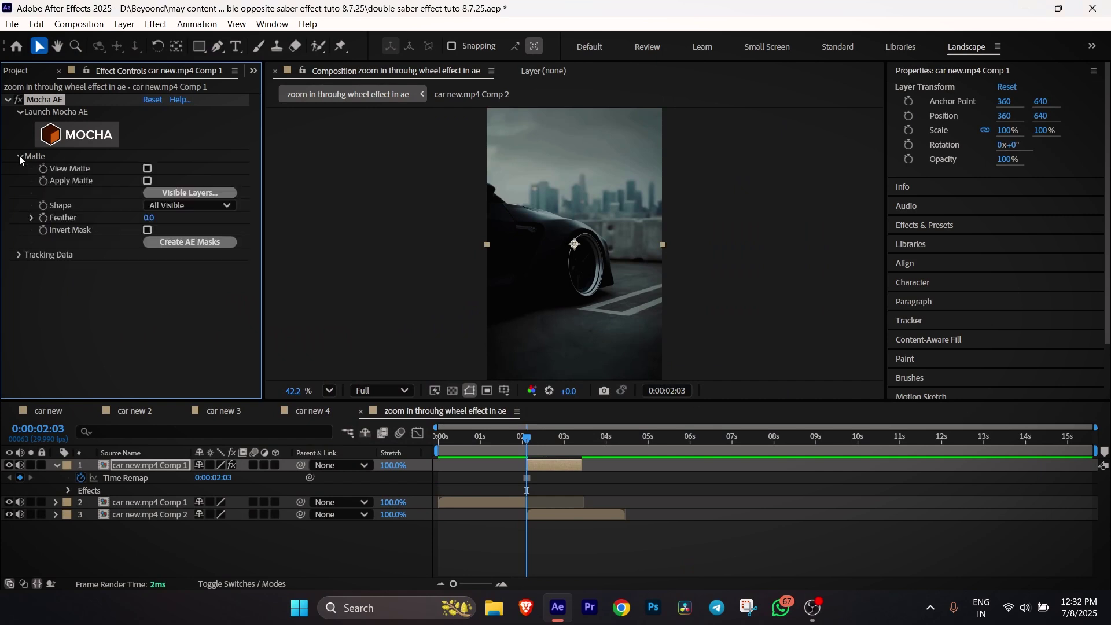
click(176, 243)
click(566, 474)
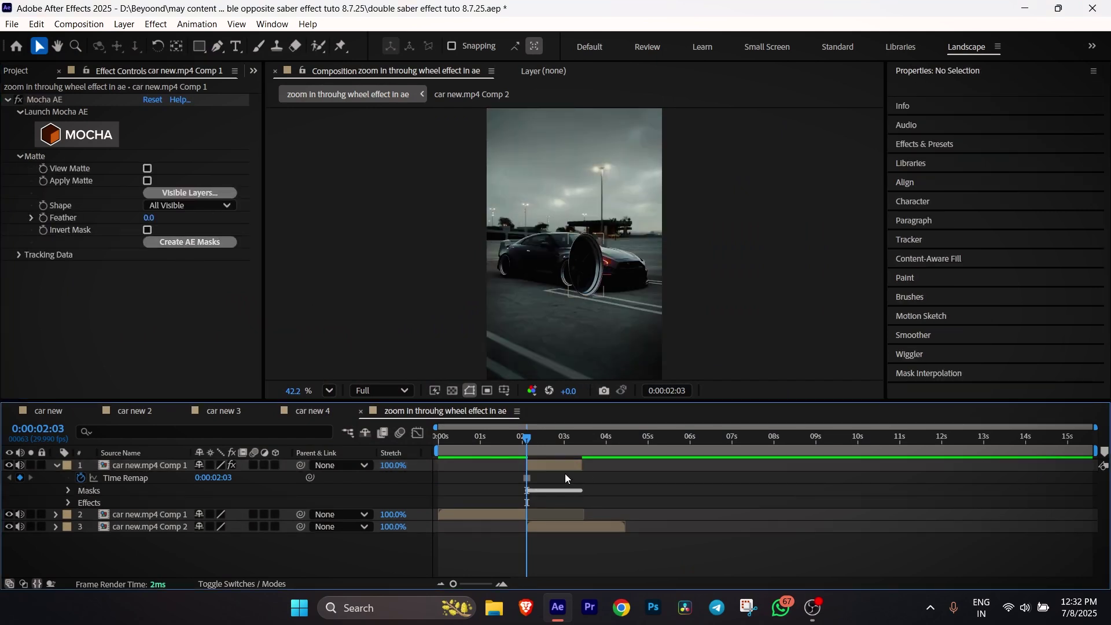
- Duplicate the masked freeze-frame layer and set the upper copy's mask mode to Subtract
click(553, 468)
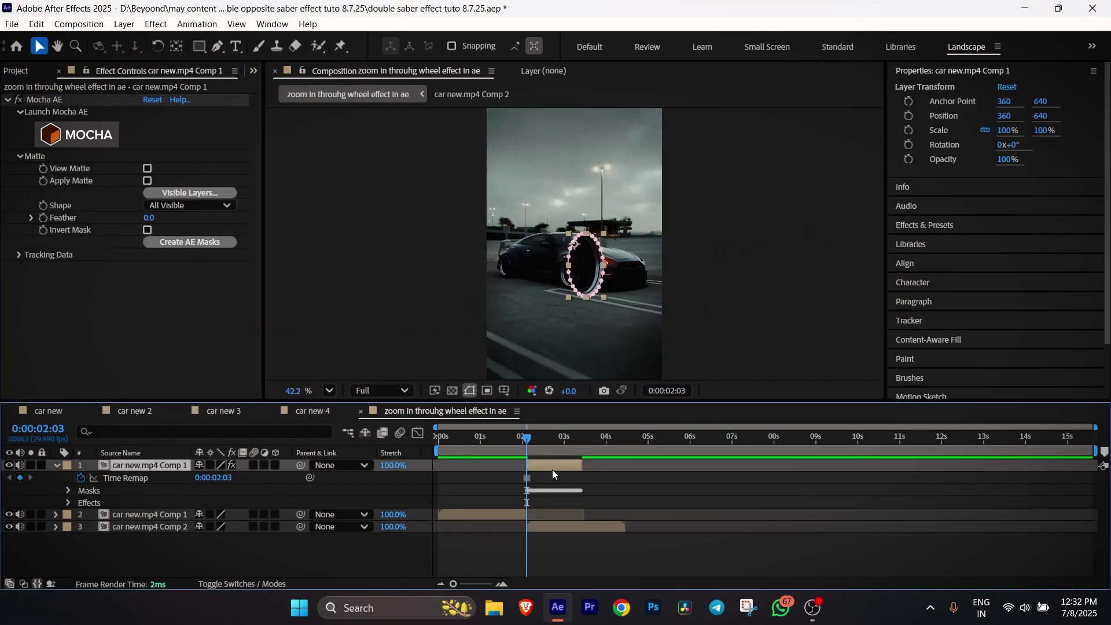
key(u)
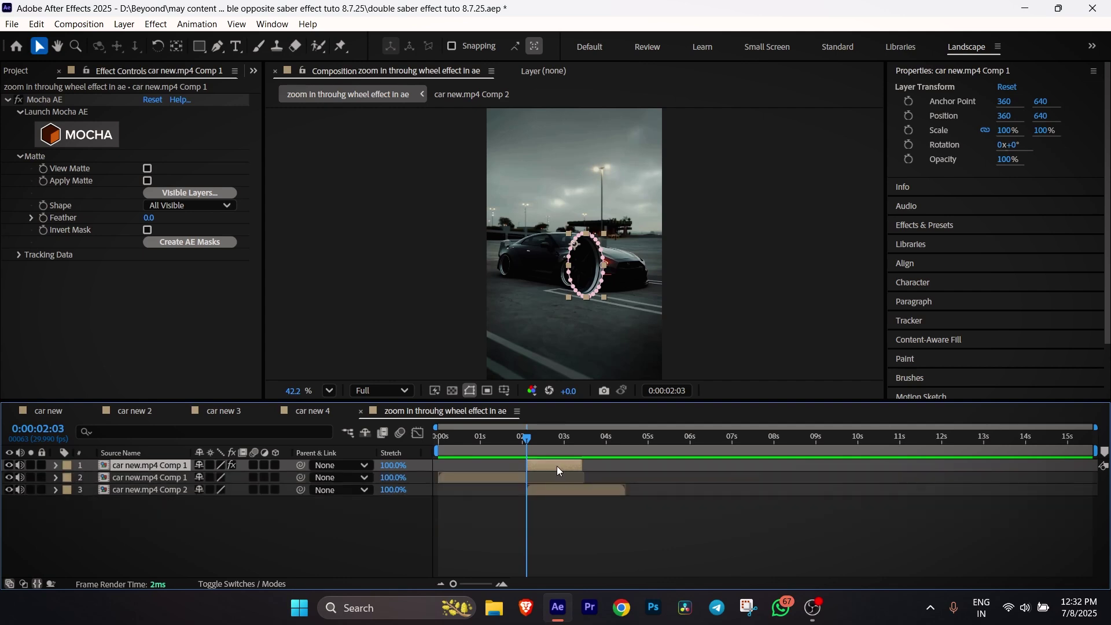
key(ctrl+d)
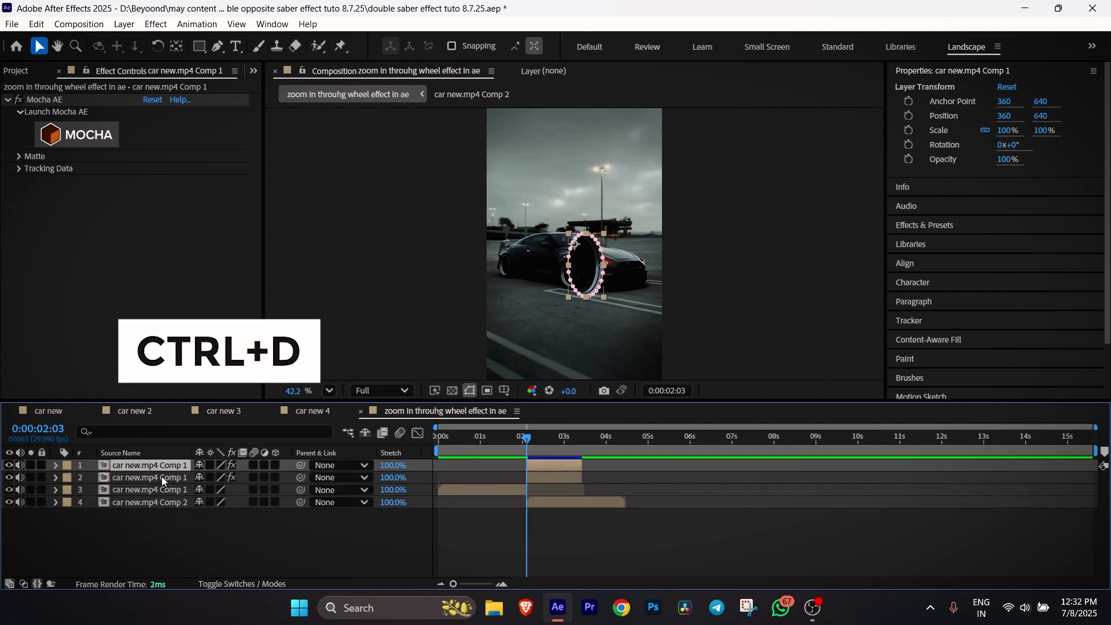
key(m)
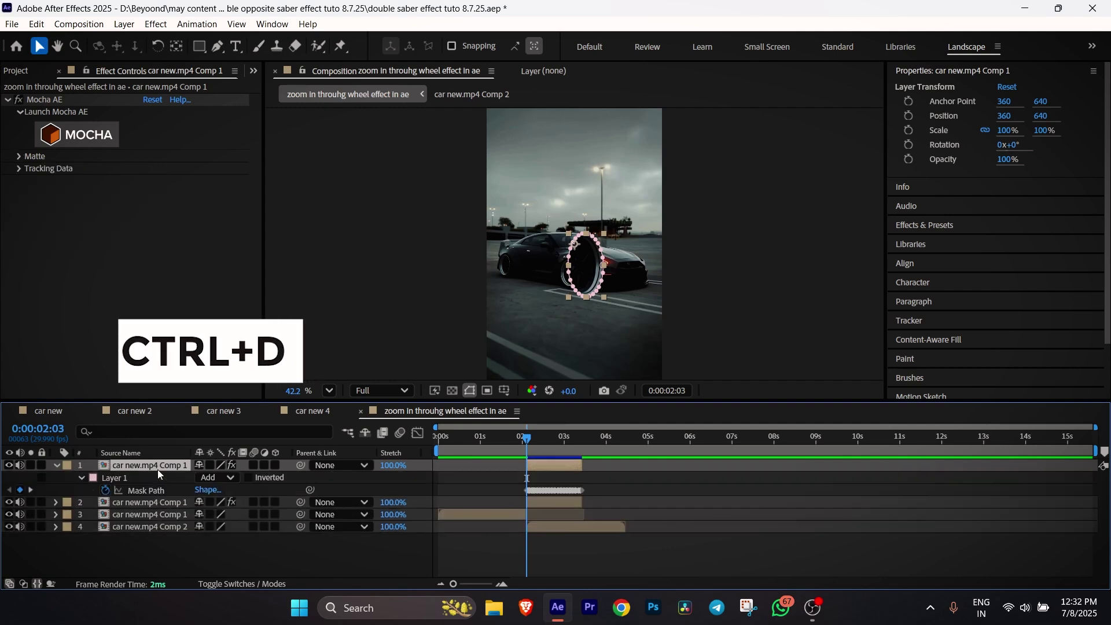
click(212, 480)
click(233, 401)
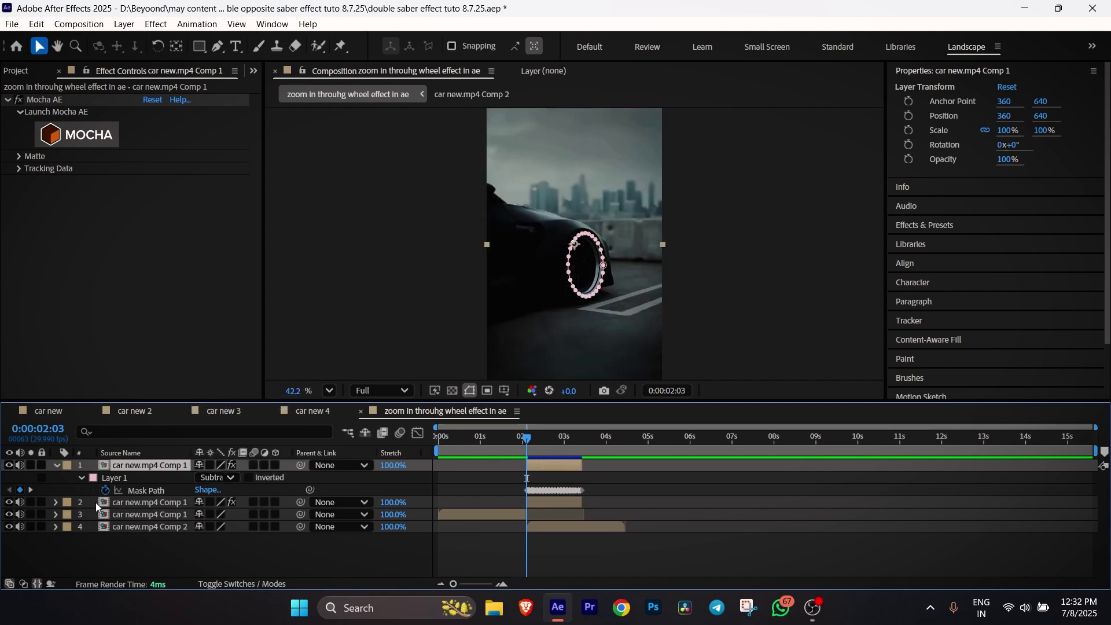
- Hide the second layer and rename the top layer with the subtracted mask as "zoom in wheel"
click(8, 502)
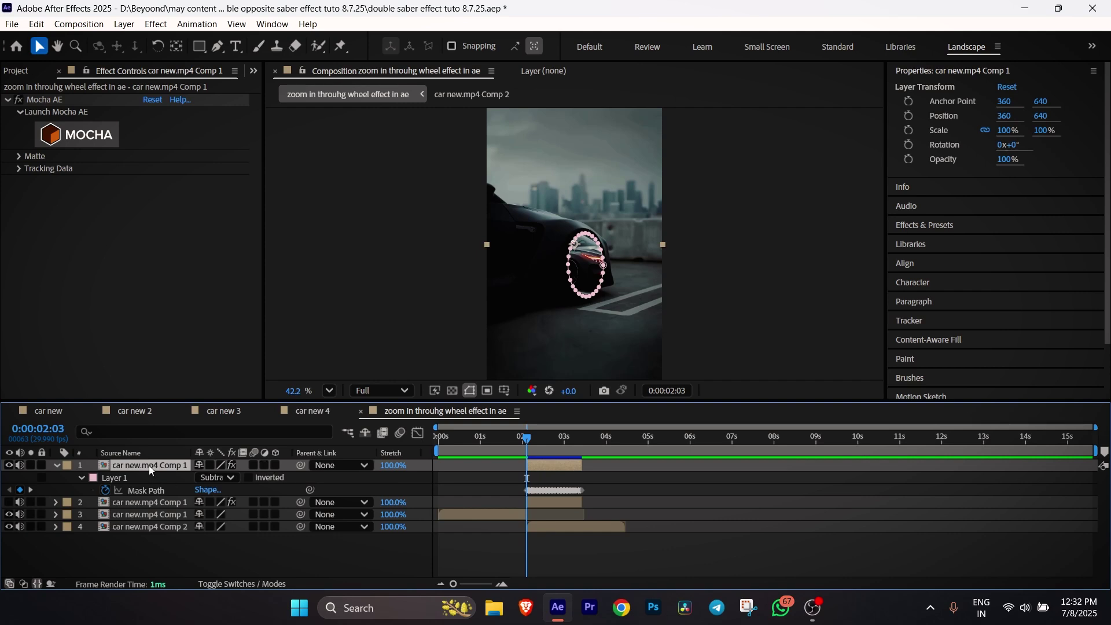
key(Return)
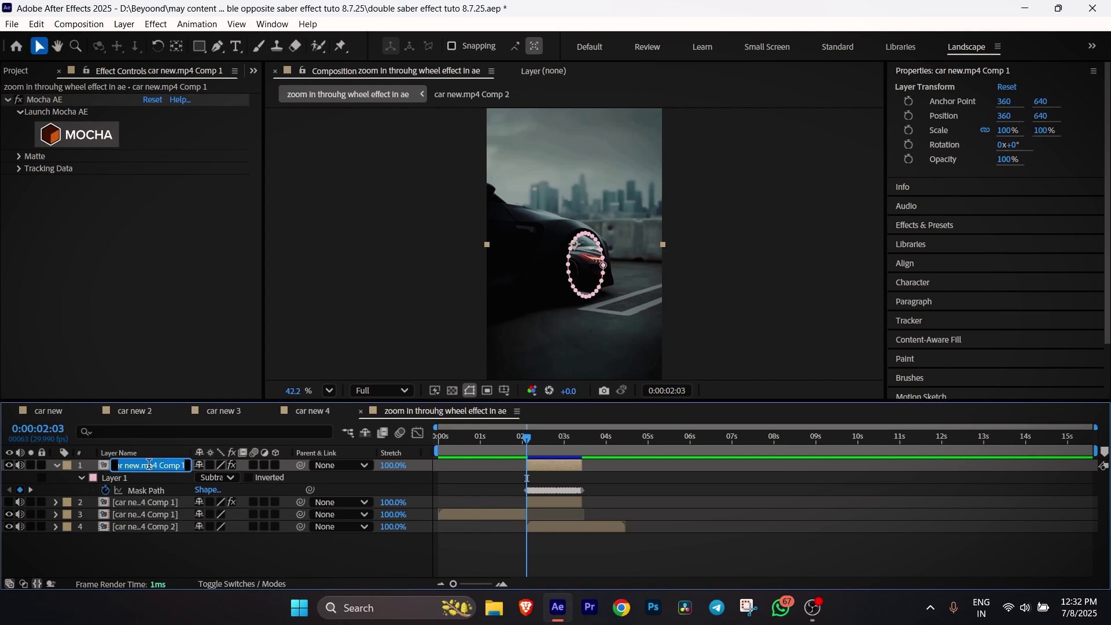
text(zo)
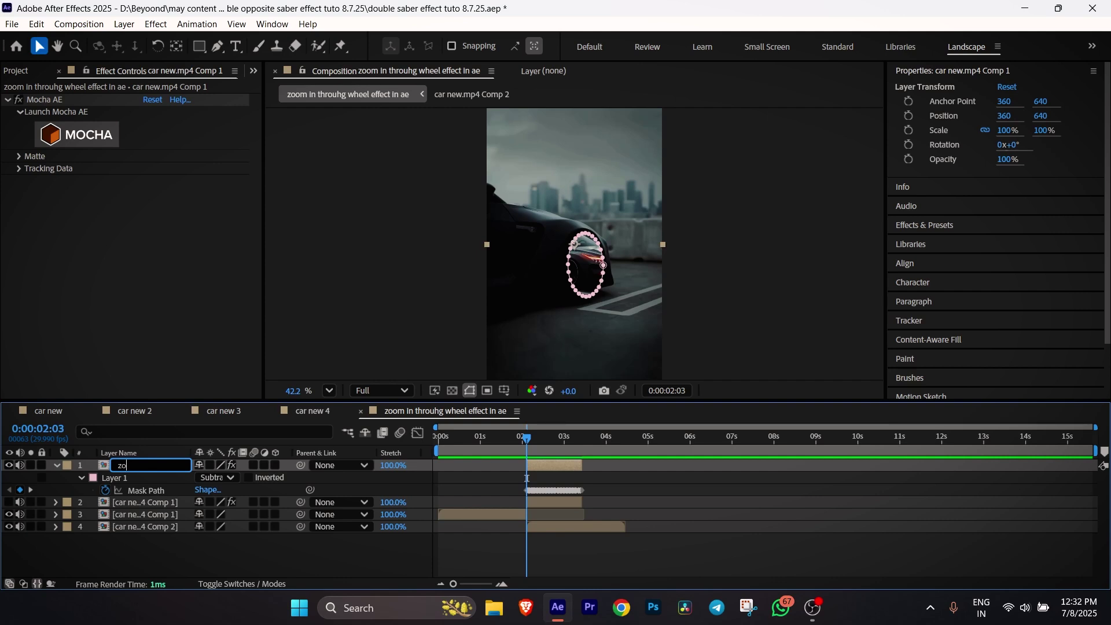
text(om in wheel)
key(Return)
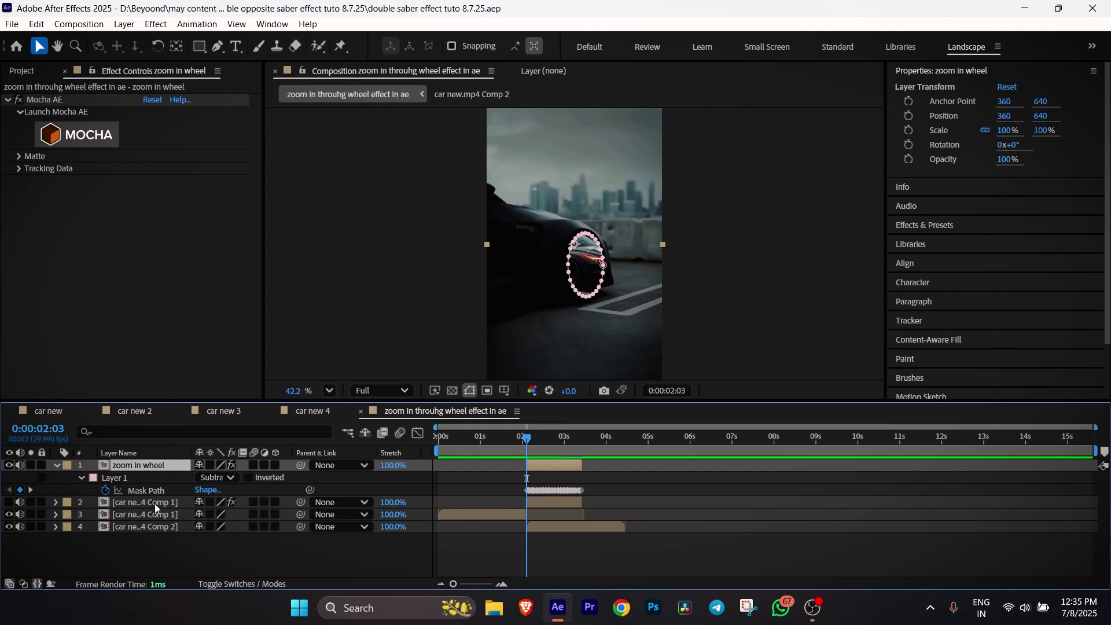
- Make the second layer visible again and rename it "wheel"
click(154, 504)
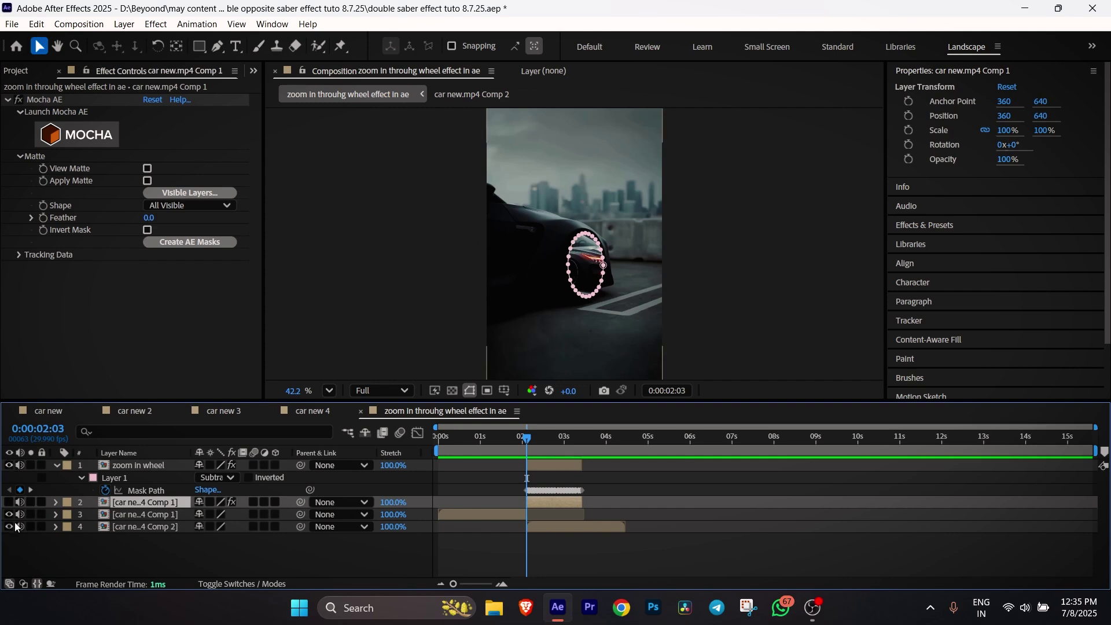
click(9, 502)
click(9, 465)
click(9, 465)
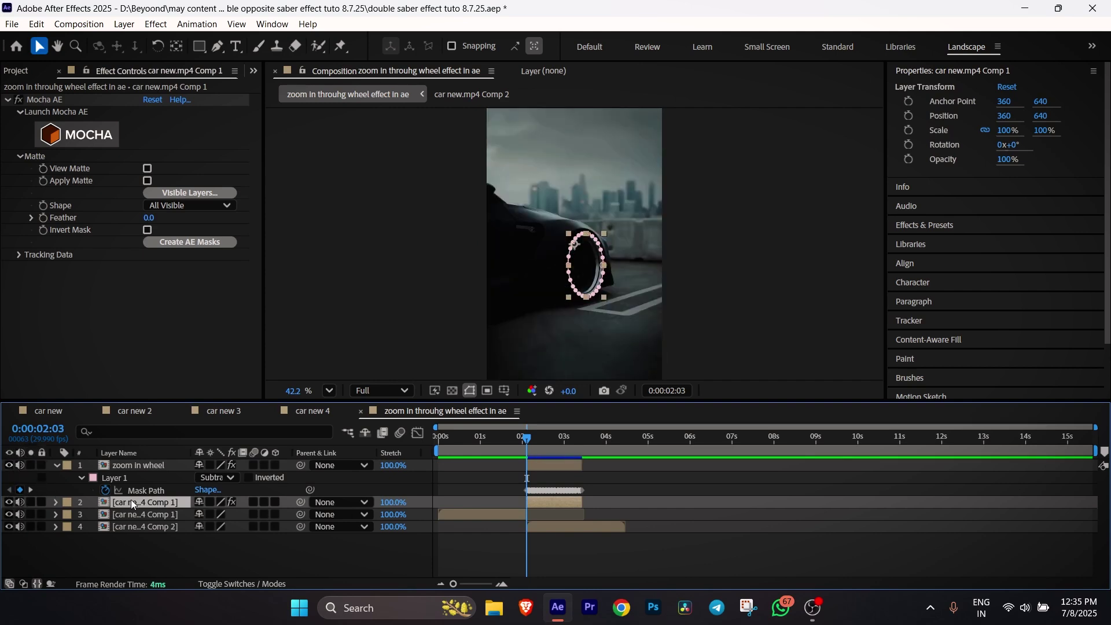
key(Return)
text(wheel)
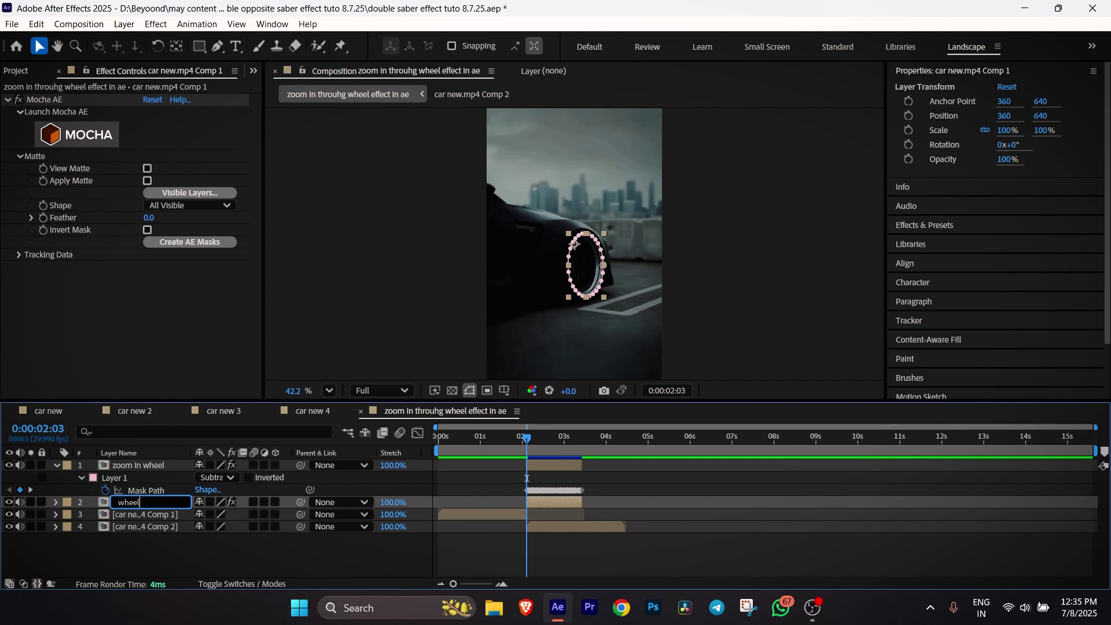
key(Return)
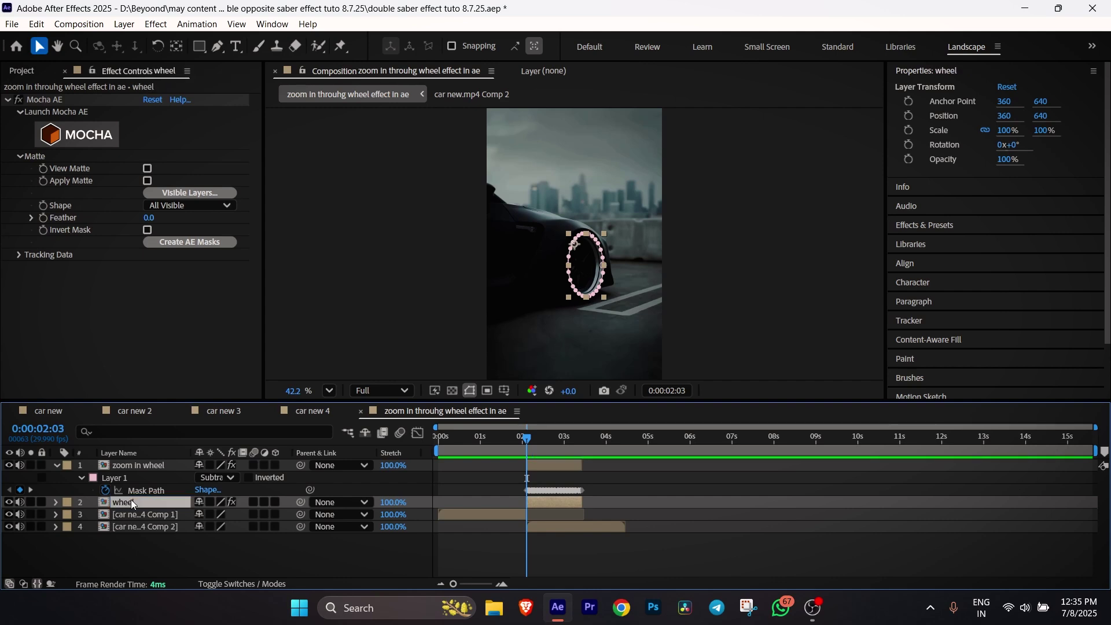
- At 0:00:02:03, add a two-node camera layer to the composition with the 35mm preset
click(492, 539)
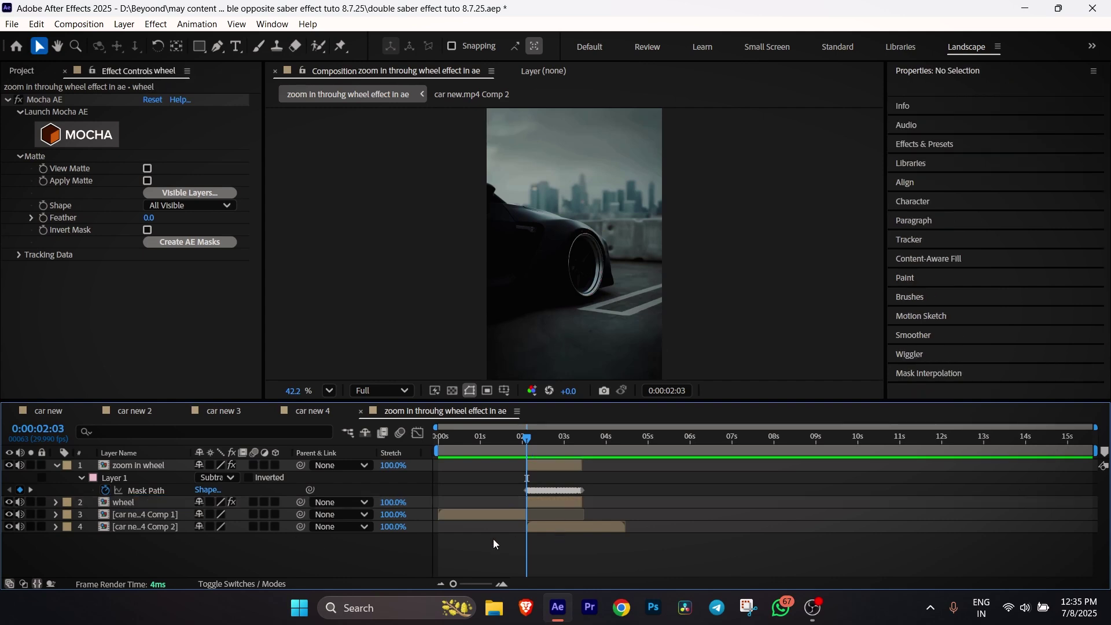
click(541, 467)
click(542, 448)
drag(540, 447, 526, 442)
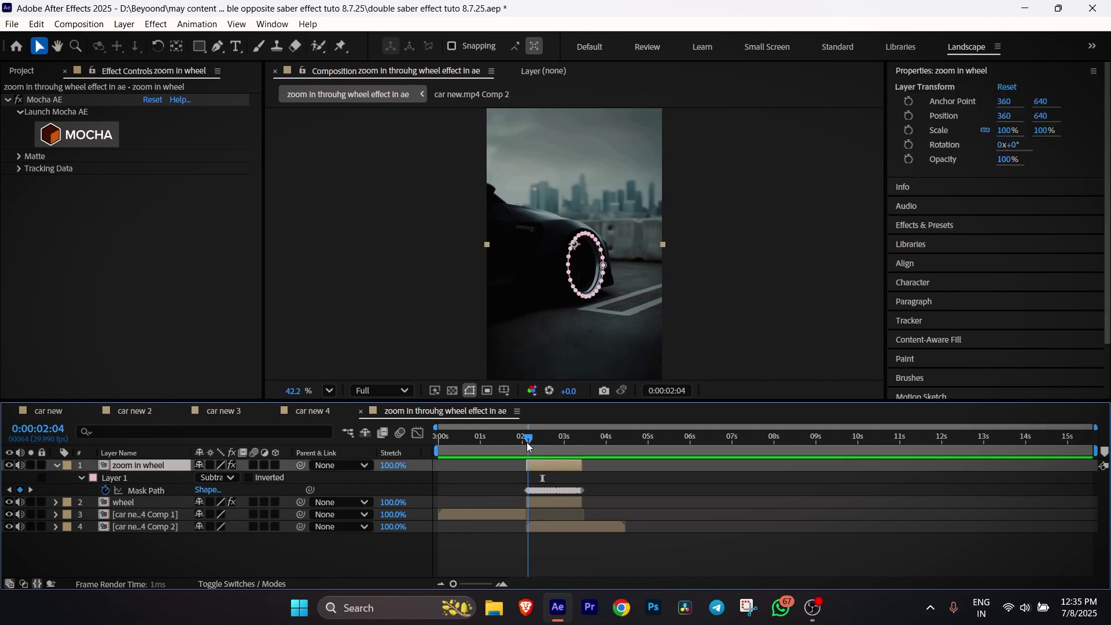
click(228, 549)
right_click(228, 549)
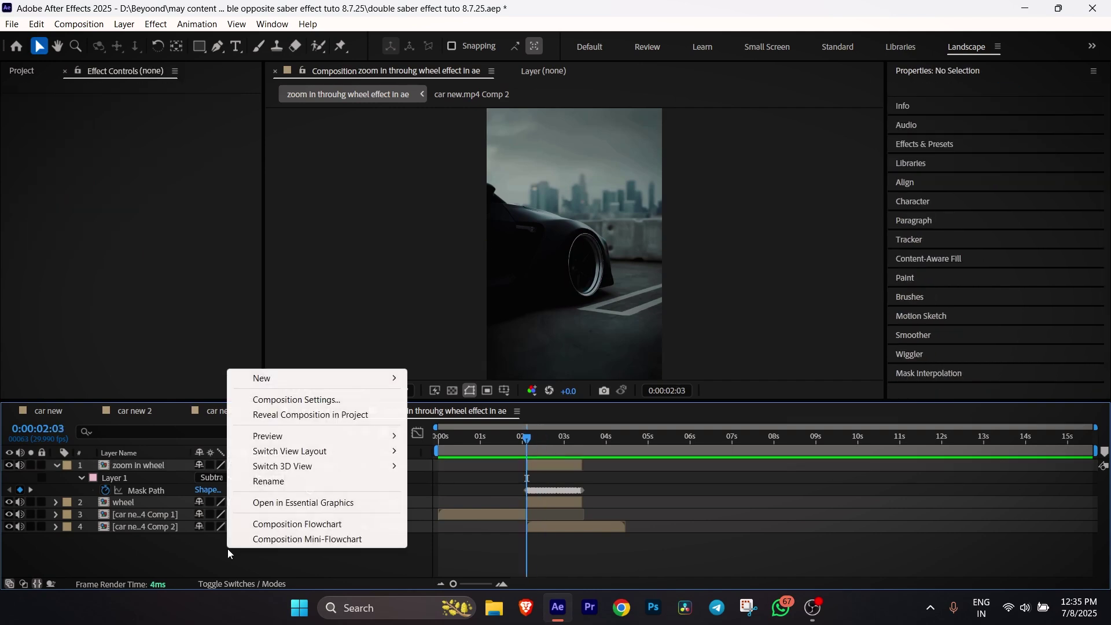
mouse_move(280, 380)
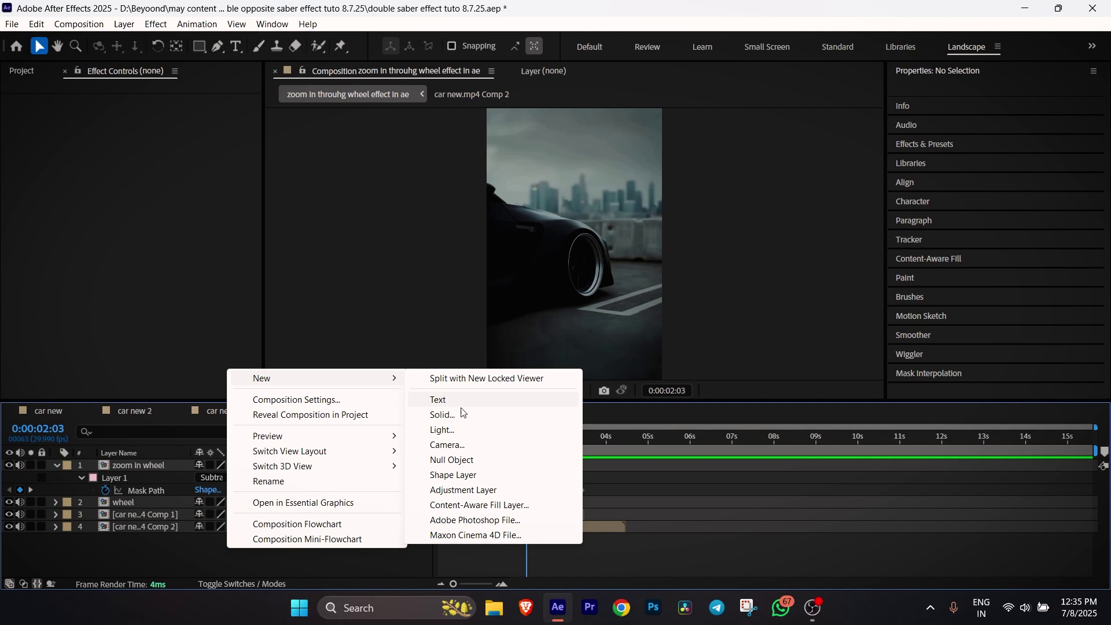
click(459, 445)
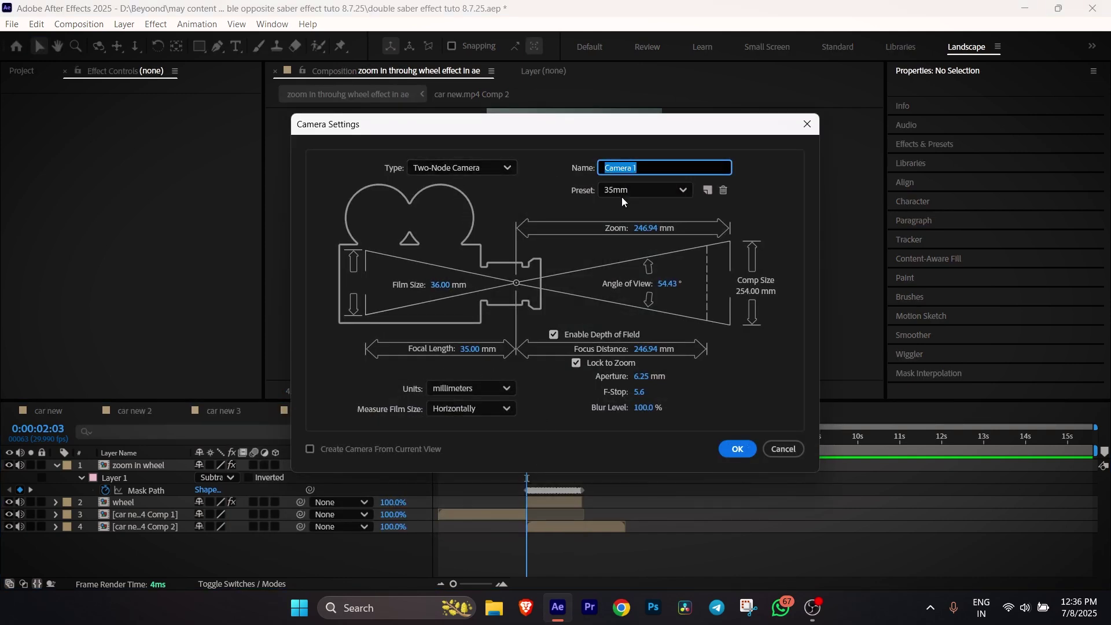
click(639, 190)
click(622, 287)
click(737, 449)
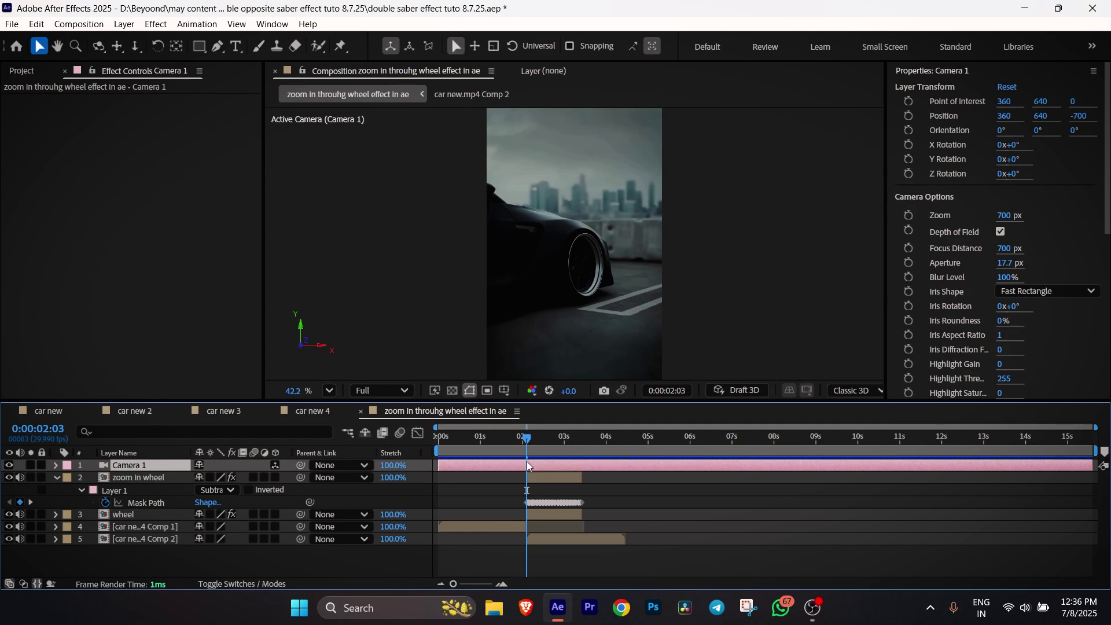
- Trim the camera layer to run from 0:00:02:03 to 0:00:03:12, matching the wheel layers, and return to its start
key(alt+bracketleft)
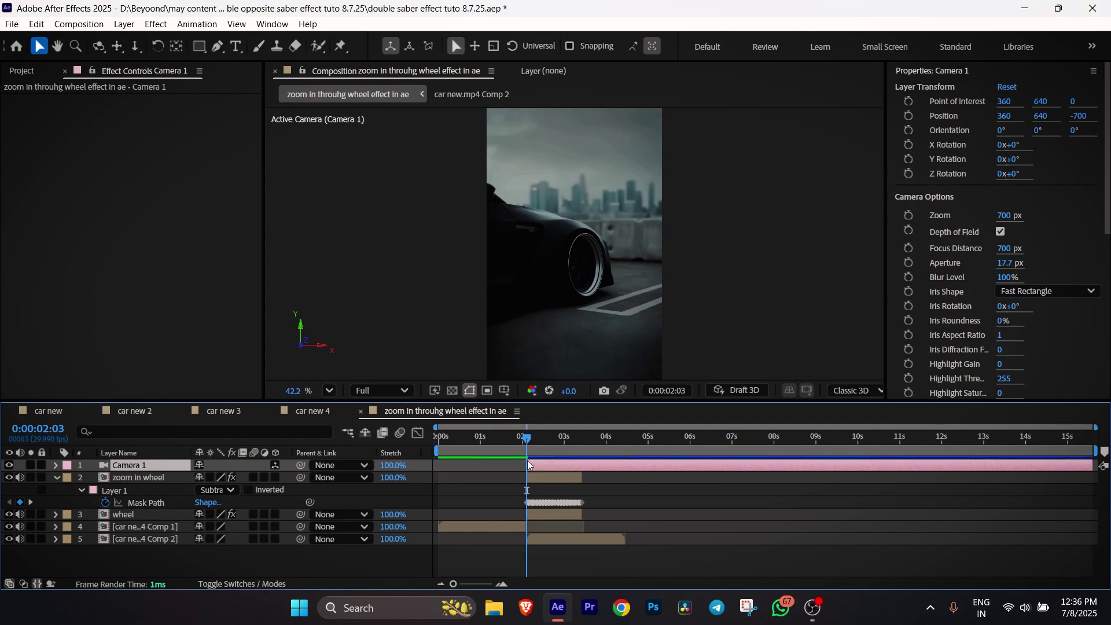
click(584, 437)
key(alt+bracketright)
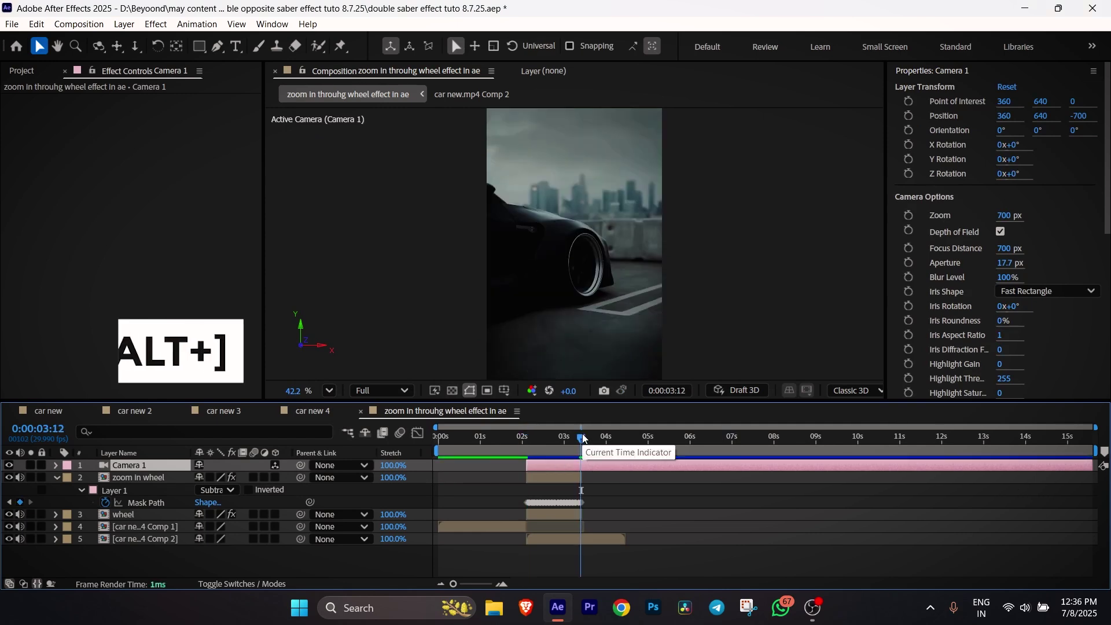
click(553, 440)
drag(551, 442, 526, 443)
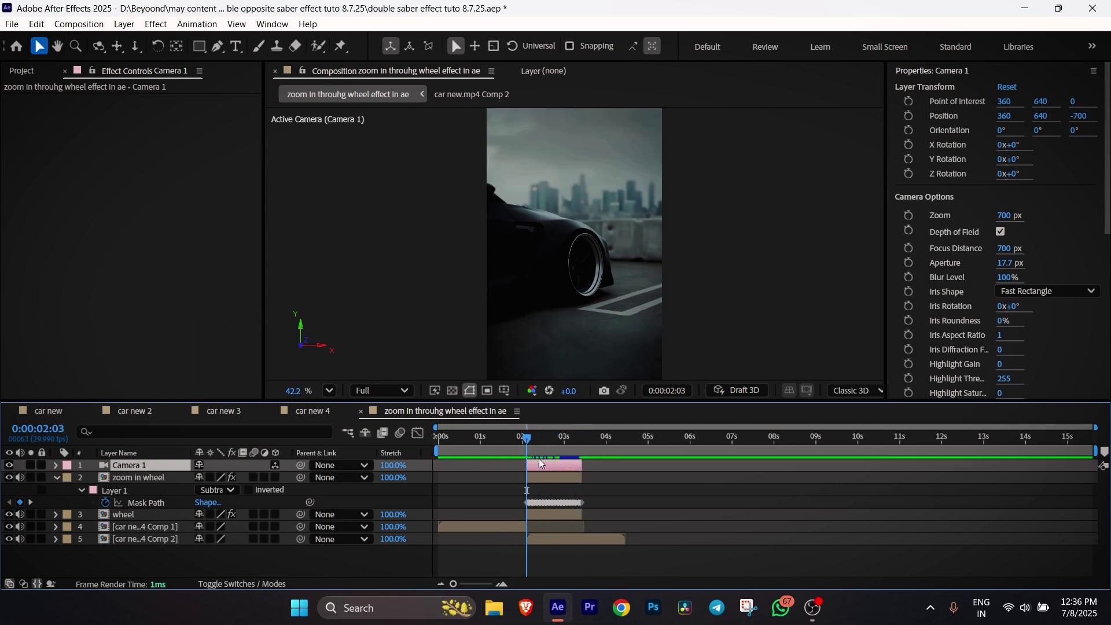
- Make "zoom in wheel" a 3D layer and check its cutout by briefly hiding the "wheel" layer
click(553, 479)
click(275, 476)
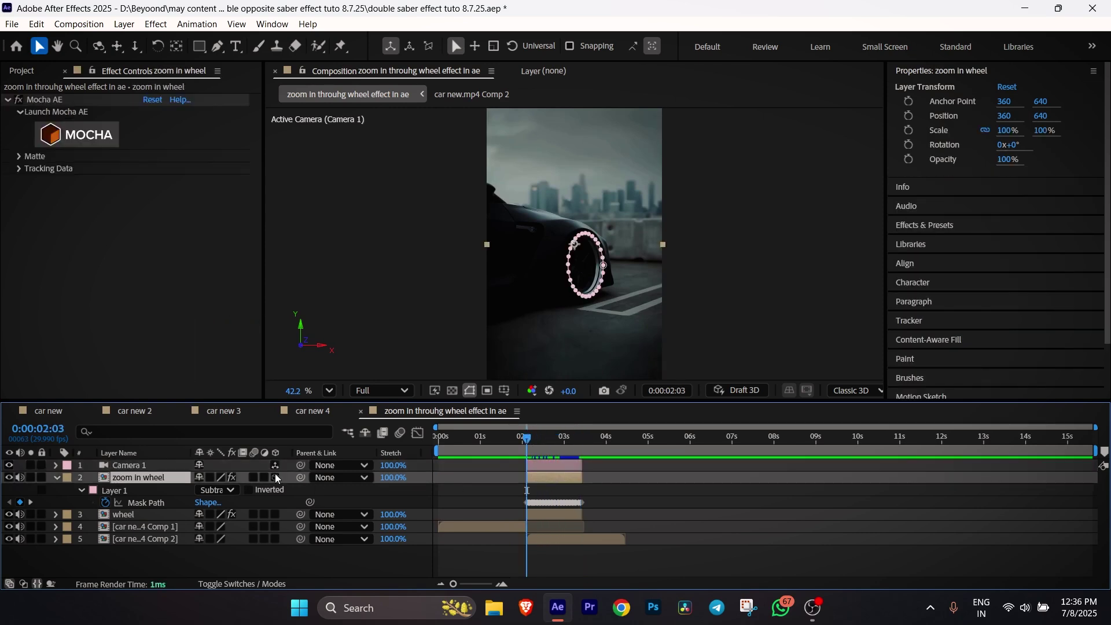
click(276, 478)
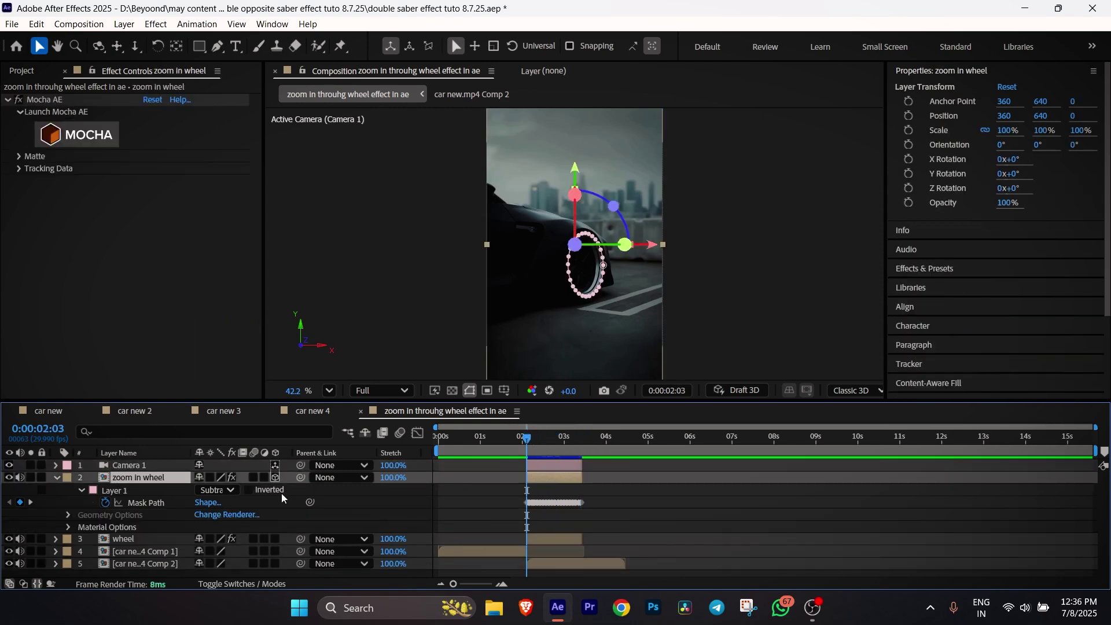
click(8, 539)
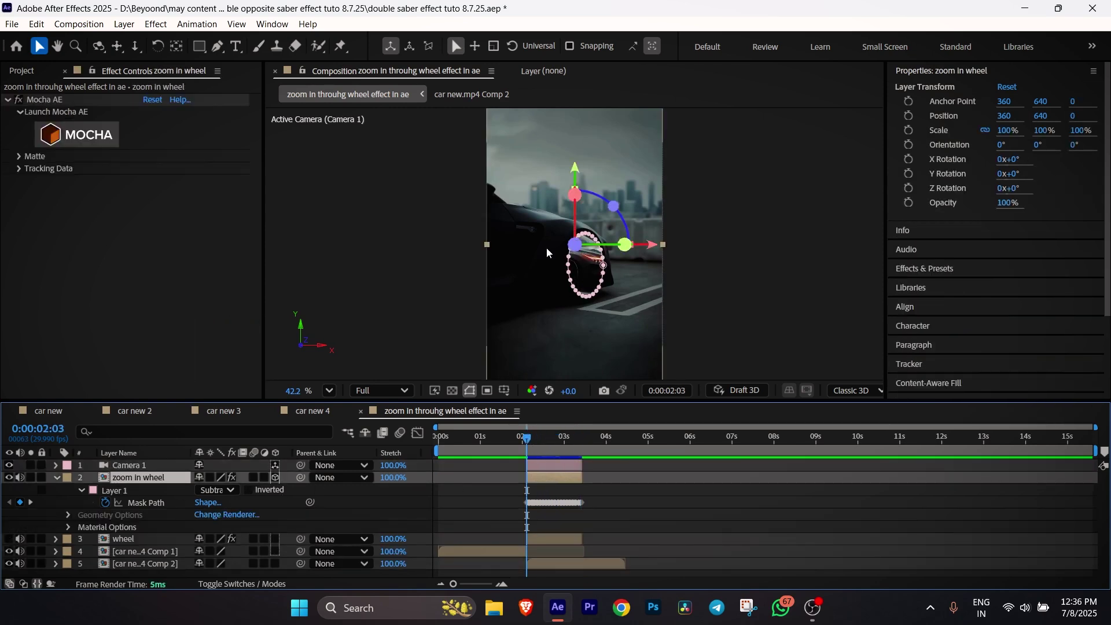
click(8, 539)
- Make the "wheel" layer 3D, keeping "zoom in wheel" hidden only while doing so
click(8, 477)
click(134, 539)
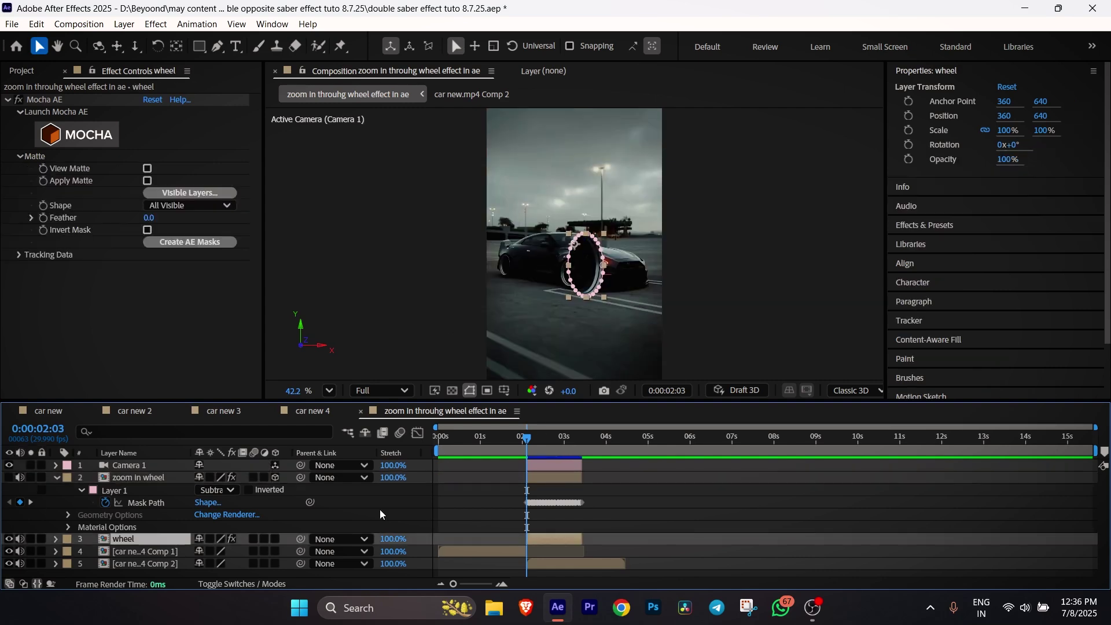
click(276, 539)
click(9, 477)
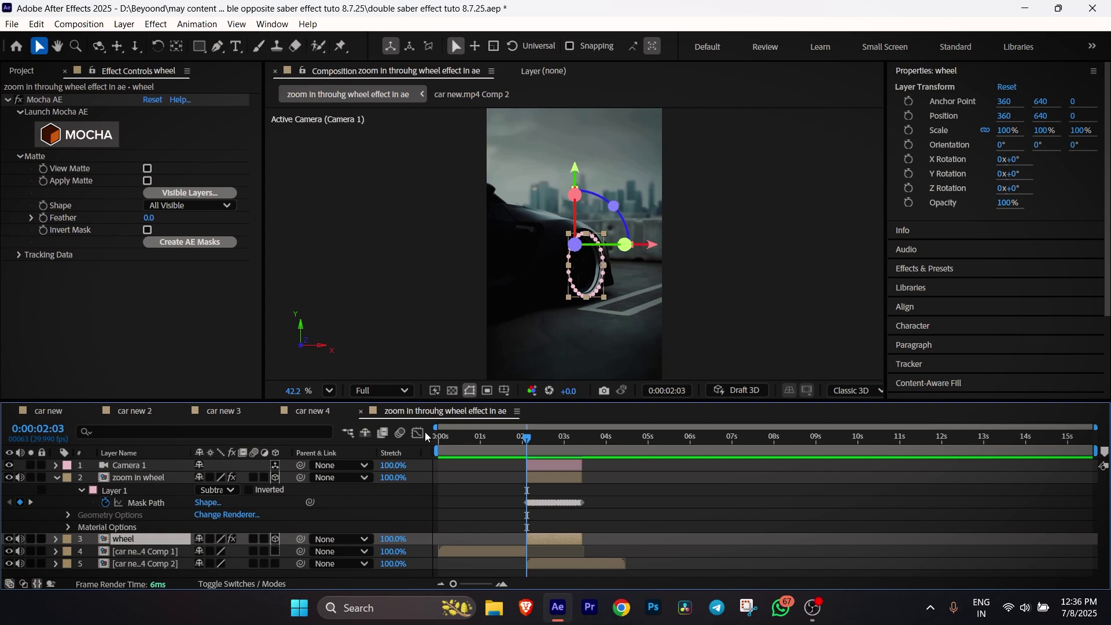
click(557, 466)
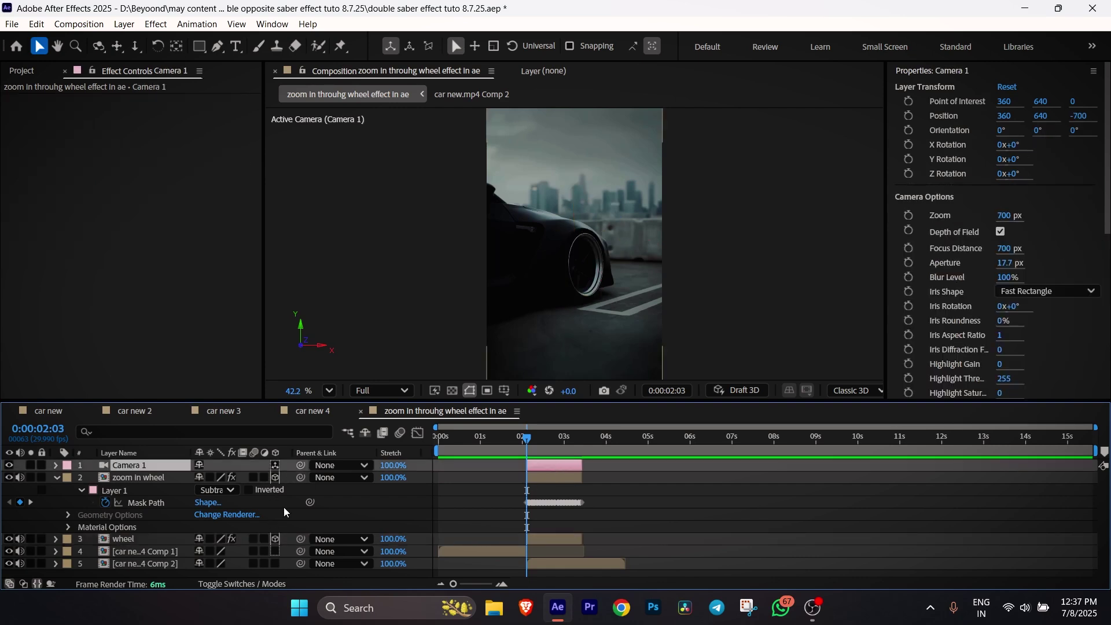
click(581, 480)
click(629, 508)
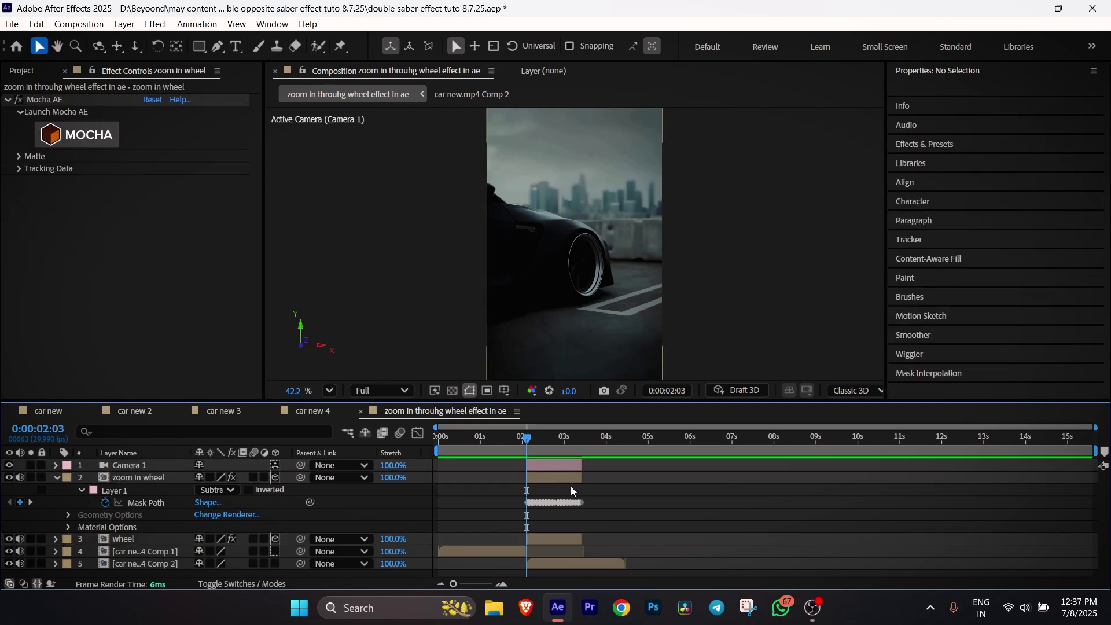
key(c)
key(c)
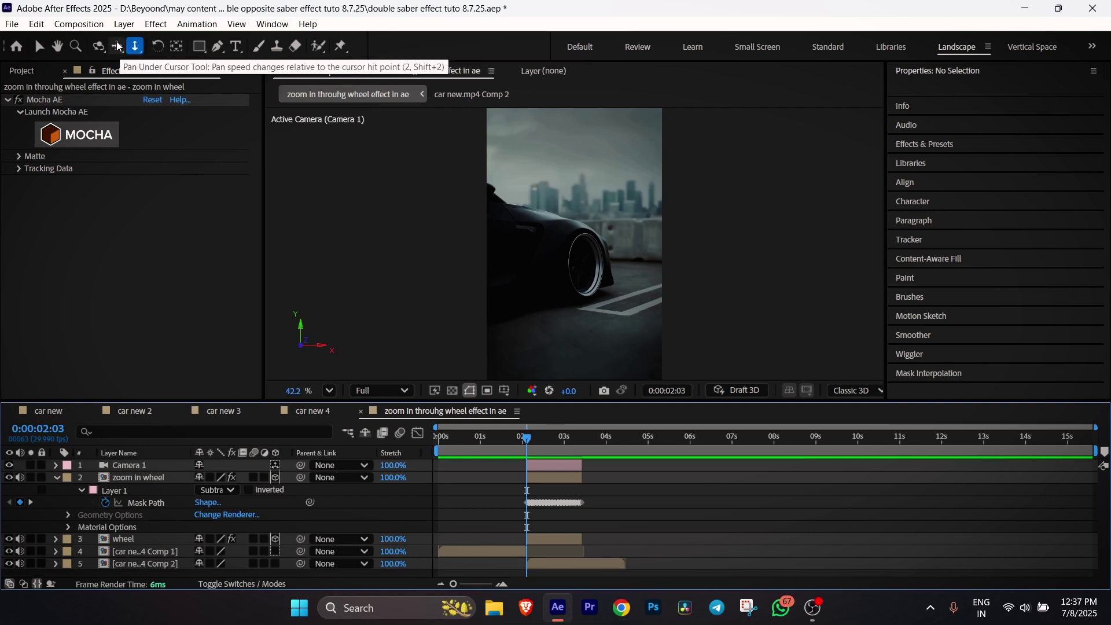
- Set keyframes for the camera's Point of Interest and Position at 0:00:02:03
click(573, 465)
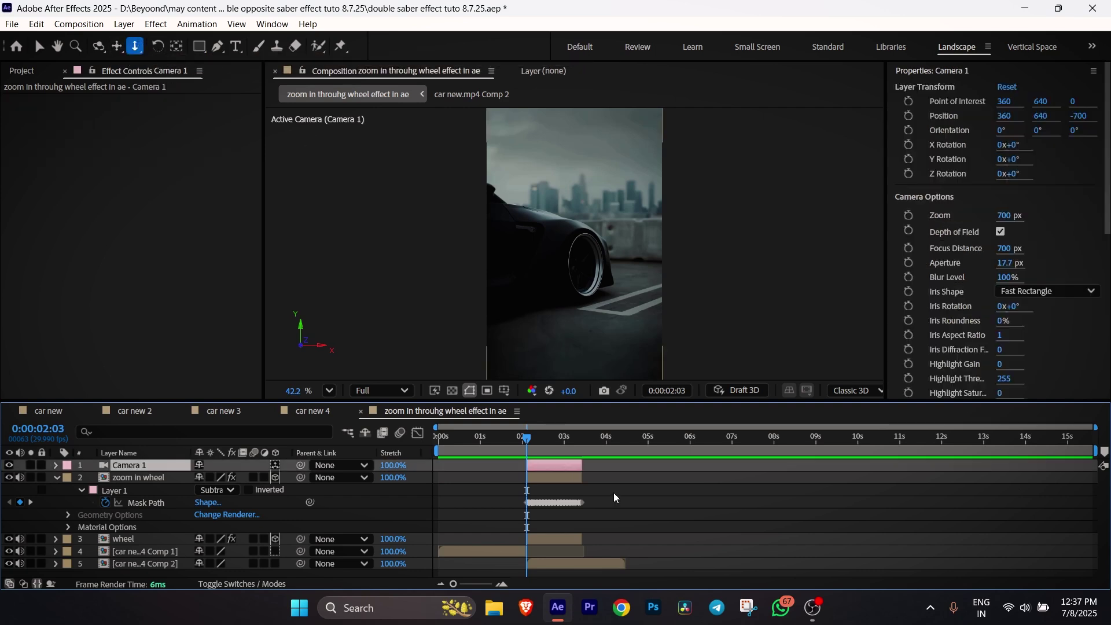
click(56, 465)
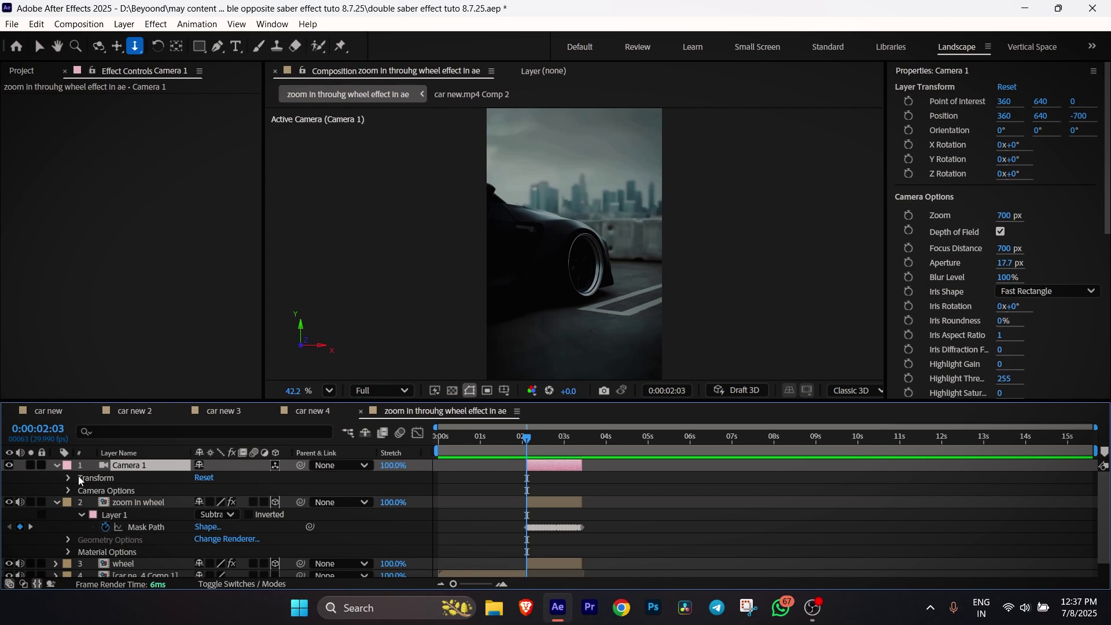
click(69, 478)
click(92, 490)
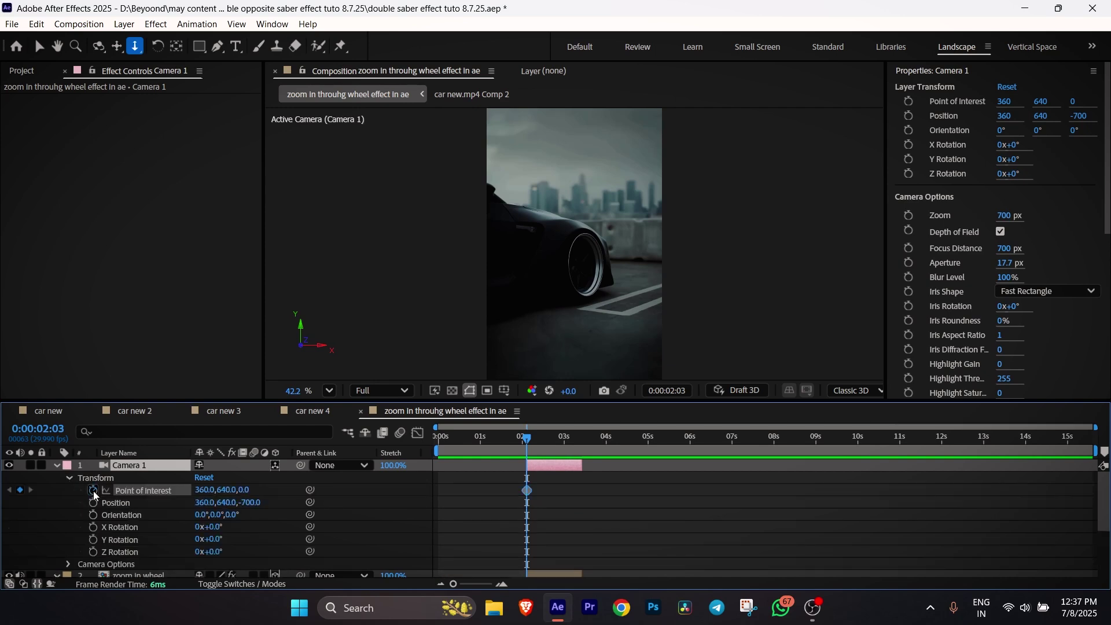
click(94, 502)
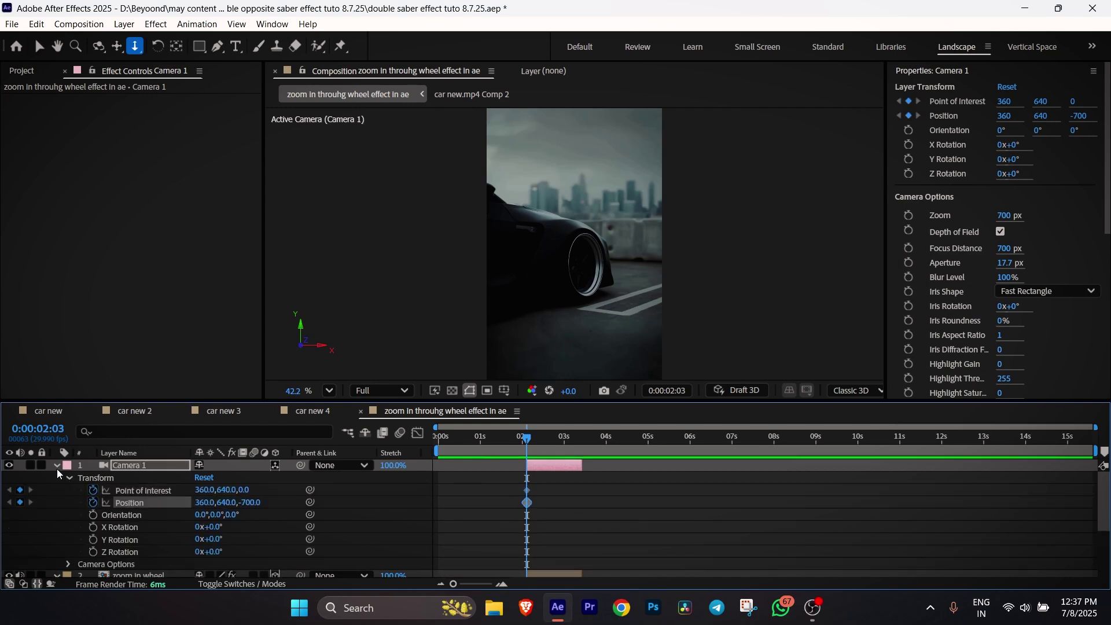
click(56, 465)
- Collapse the "zoom in wheel" layer's properties and show only the keyframed properties of Camera 1
click(545, 478)
key(ctrl+alt+t)
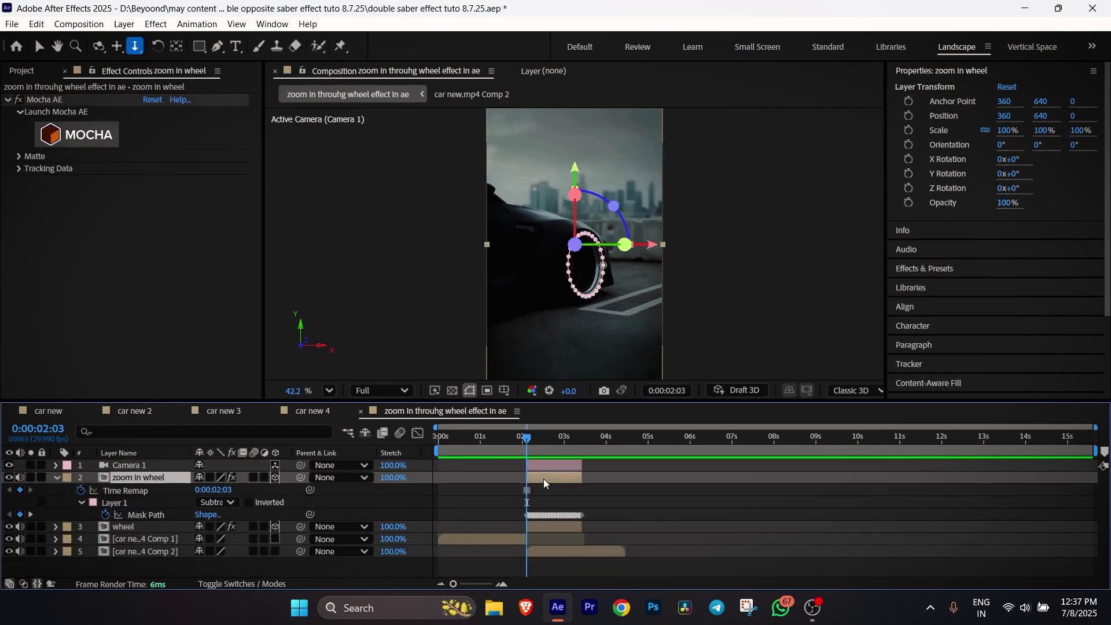
key(u)
click(535, 470)
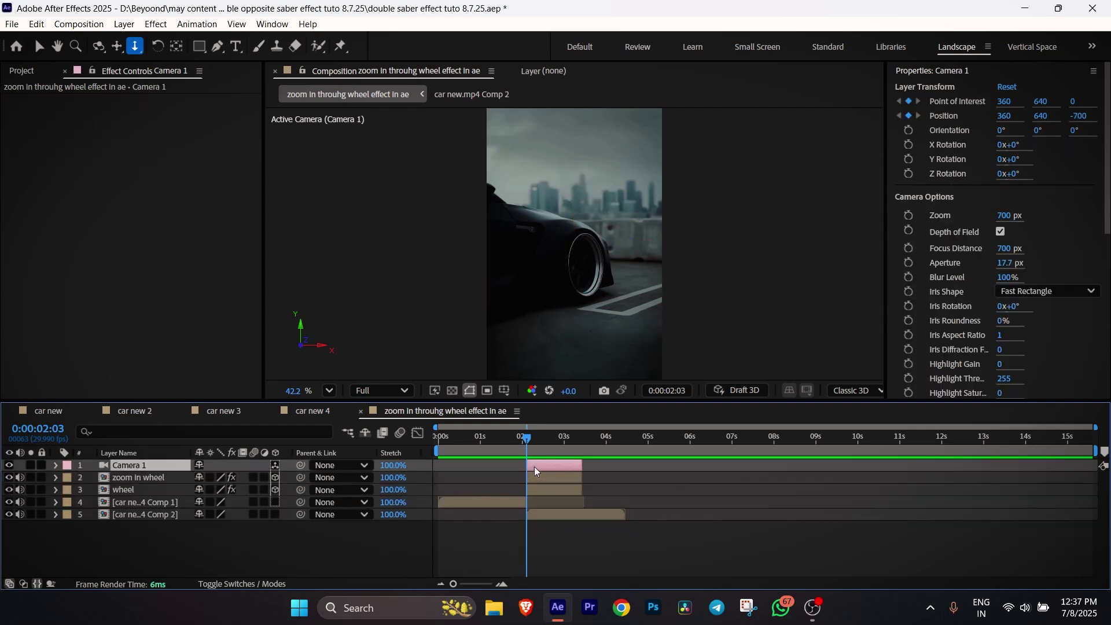
key(u)
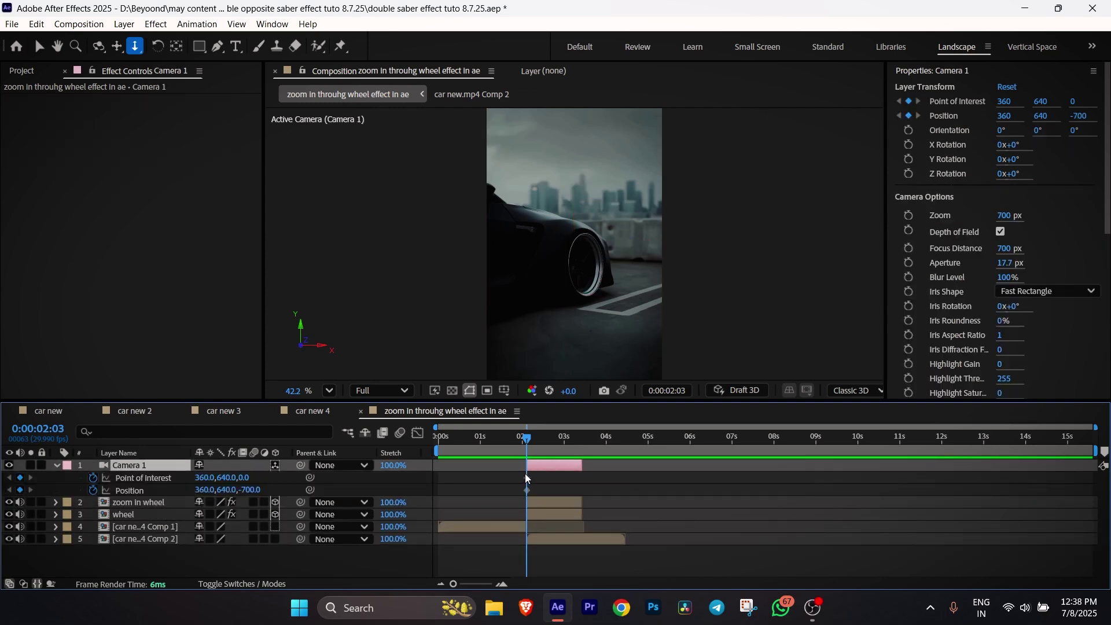
key(u)
key(u)
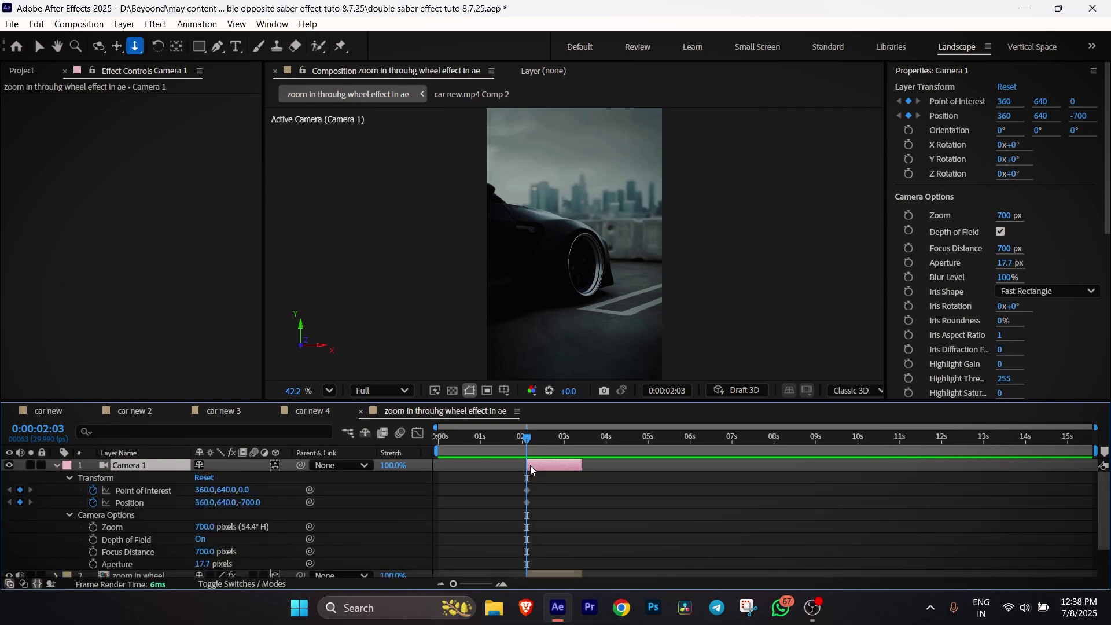
key(u)
- At 0:00:03:12, hide the "wheel" layer and dolly the camera in through the wheel opening to create the end keyframes
drag(557, 453, 583, 454)
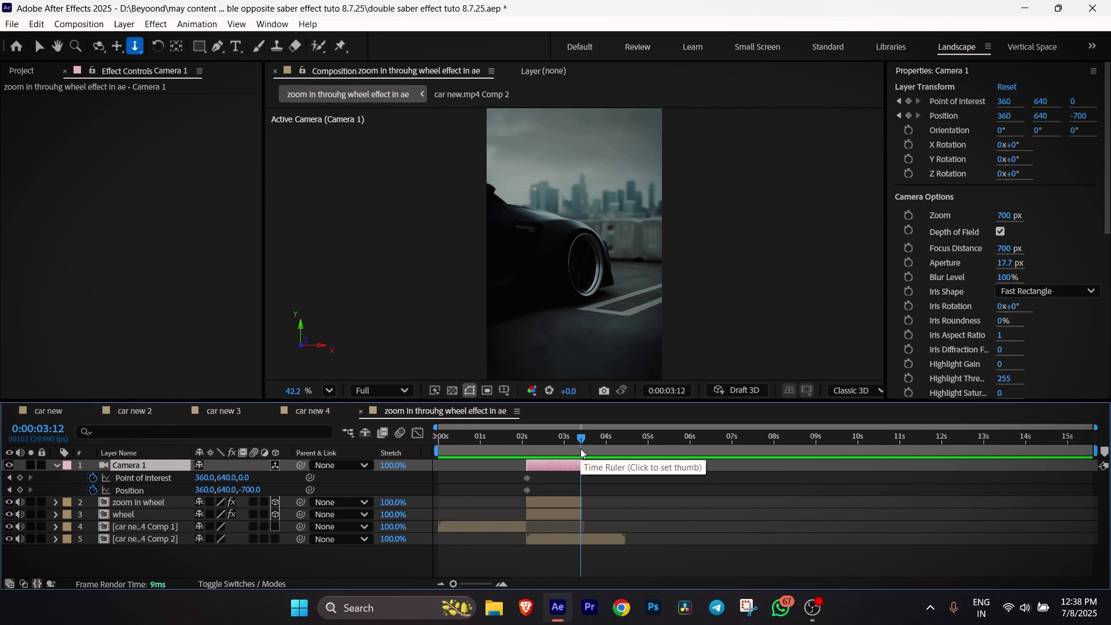
click(99, 46)
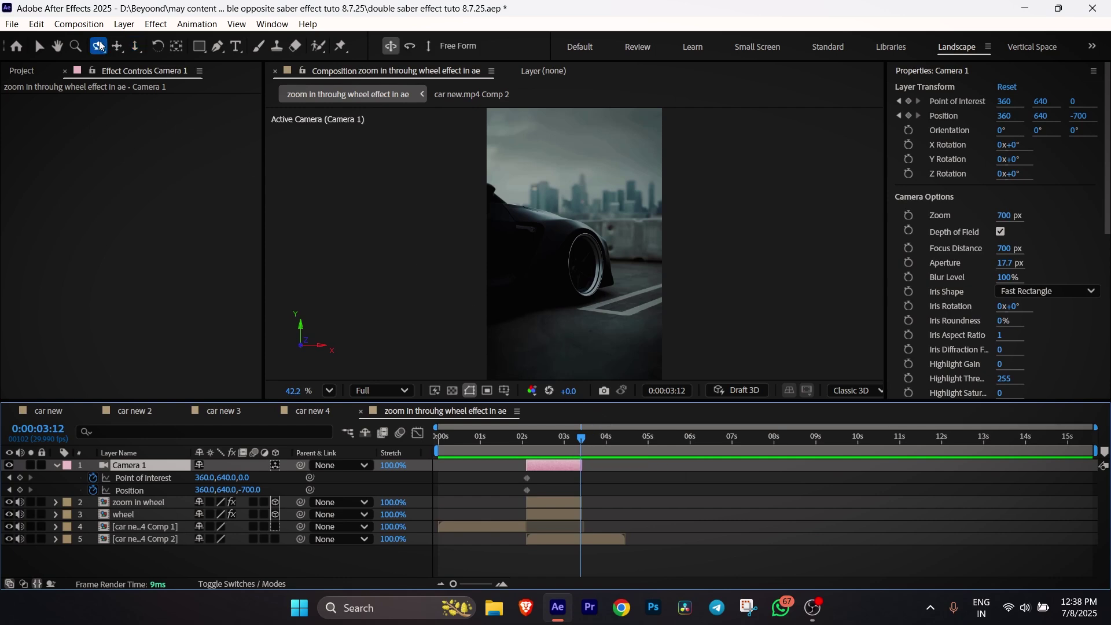
key(c)
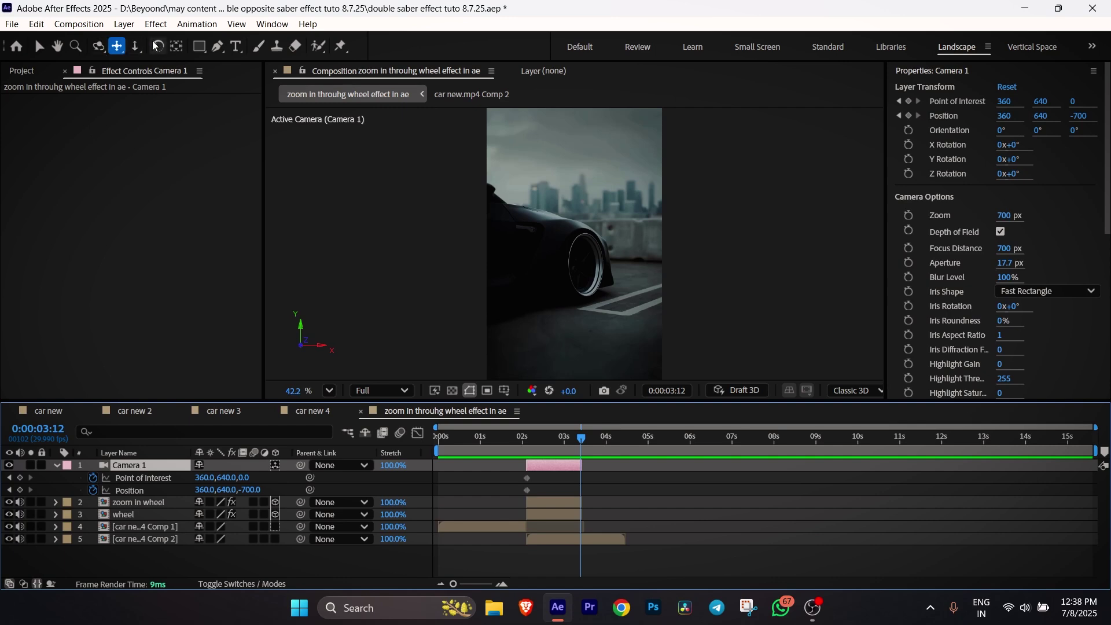
click(136, 47)
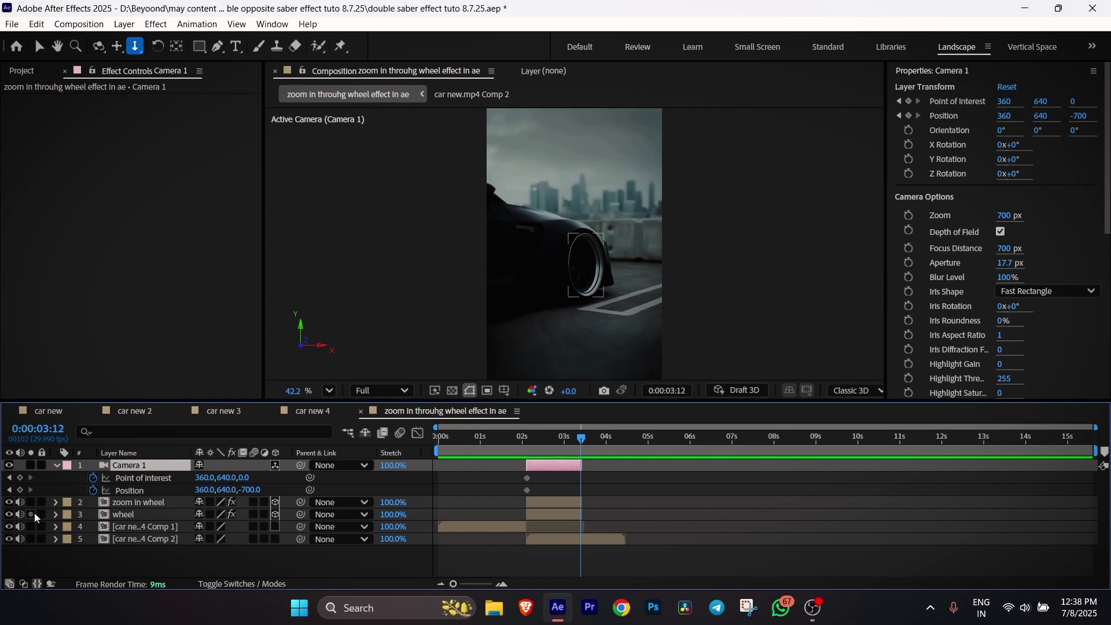
click(134, 518)
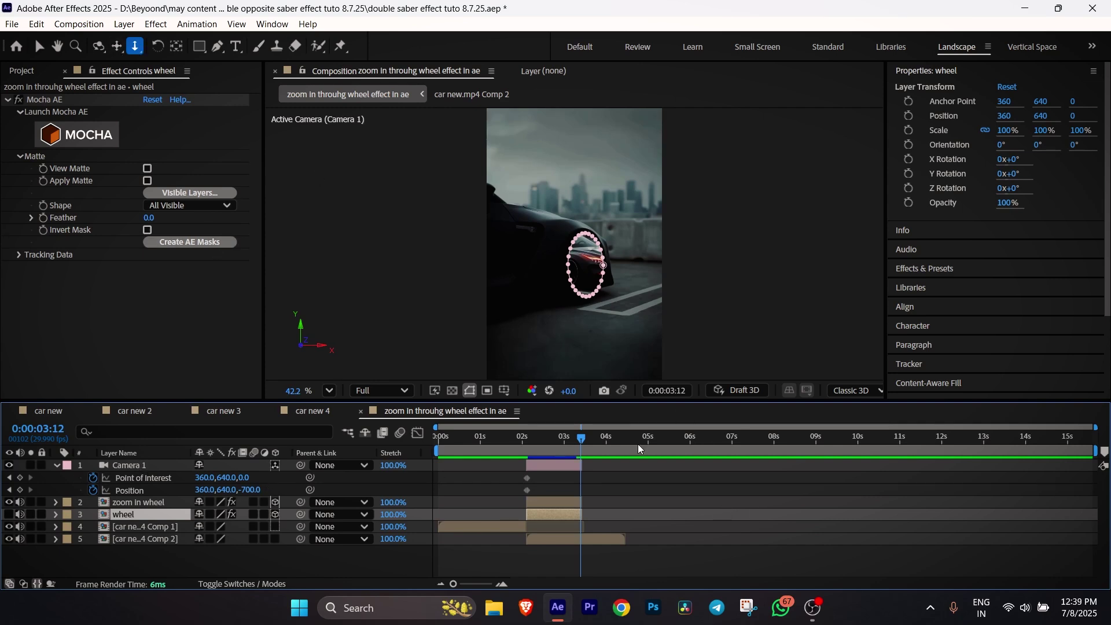
click(611, 218)
drag(592, 260, 599, 180)
- Preview the camera zoom at 0:00:02:19 with the Selection tool active, and inspect the "zoom in wheel" cutout
mouse_move(552, 439)
mouse_down()
mouse_move(542, 437)
mouse_move(578, 437)
mouse_move(508, 439)
mouse_move(571, 443)
mouse_move(548, 444)
mouse_up()
key(F2)
key(v)
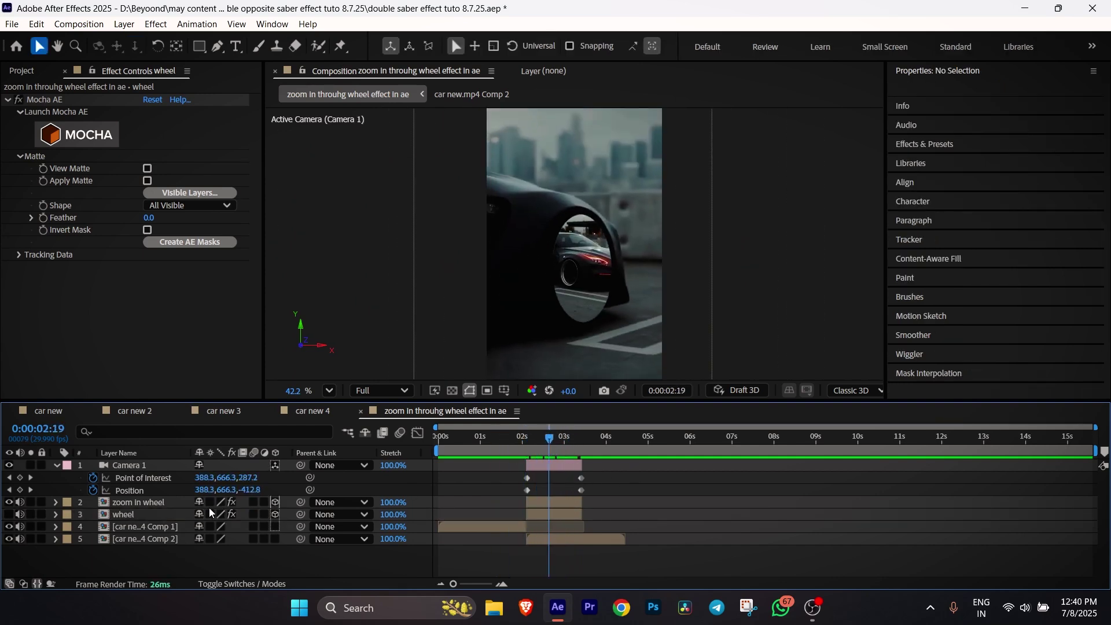
click(156, 502)
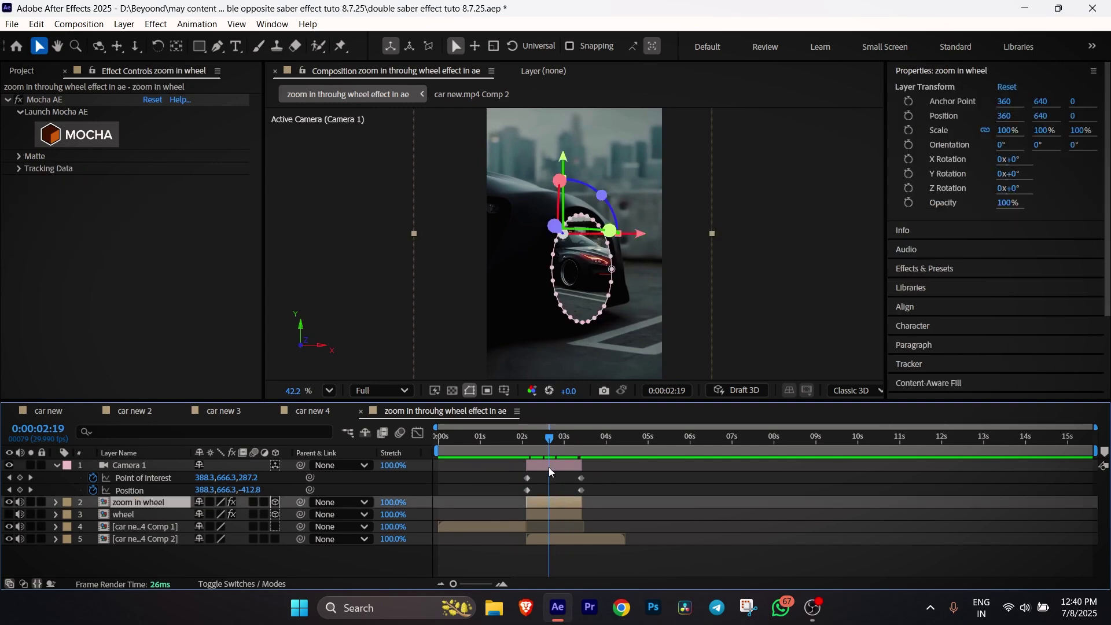
- Make the "wheel" layer visible again, reveal its Position property, and set a Position keyframe at 0:00:02:03
click(129, 518)
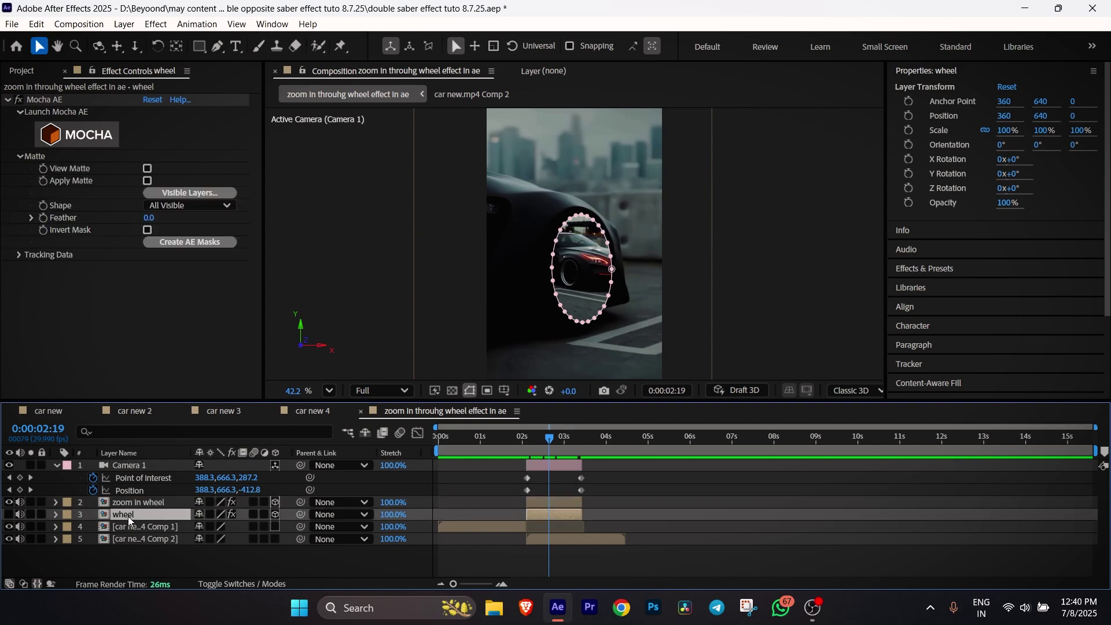
click(9, 514)
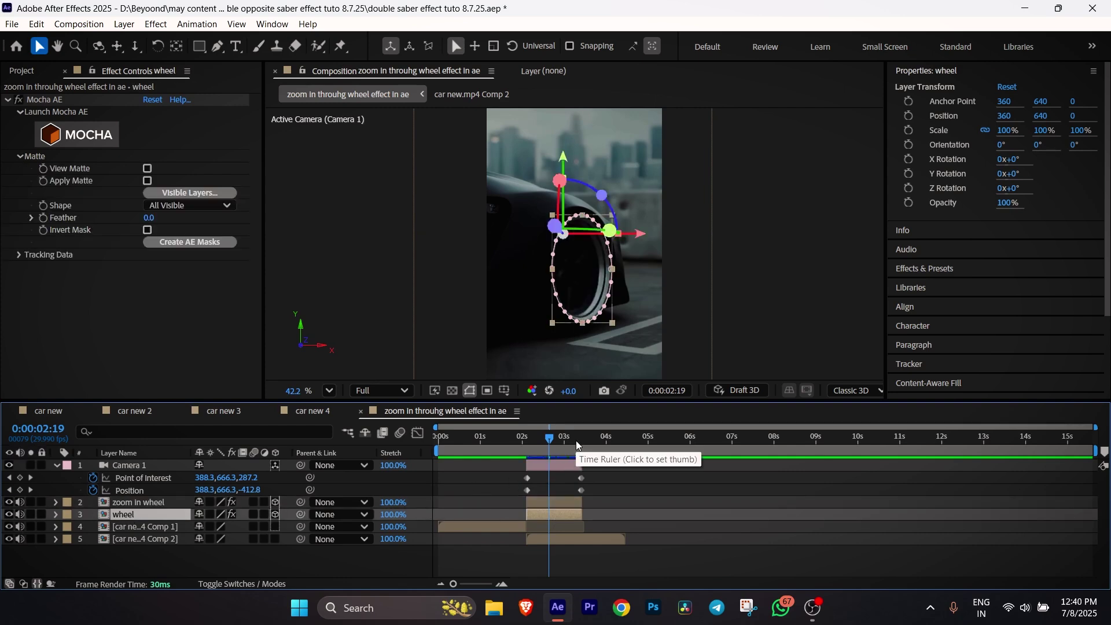
key(p)
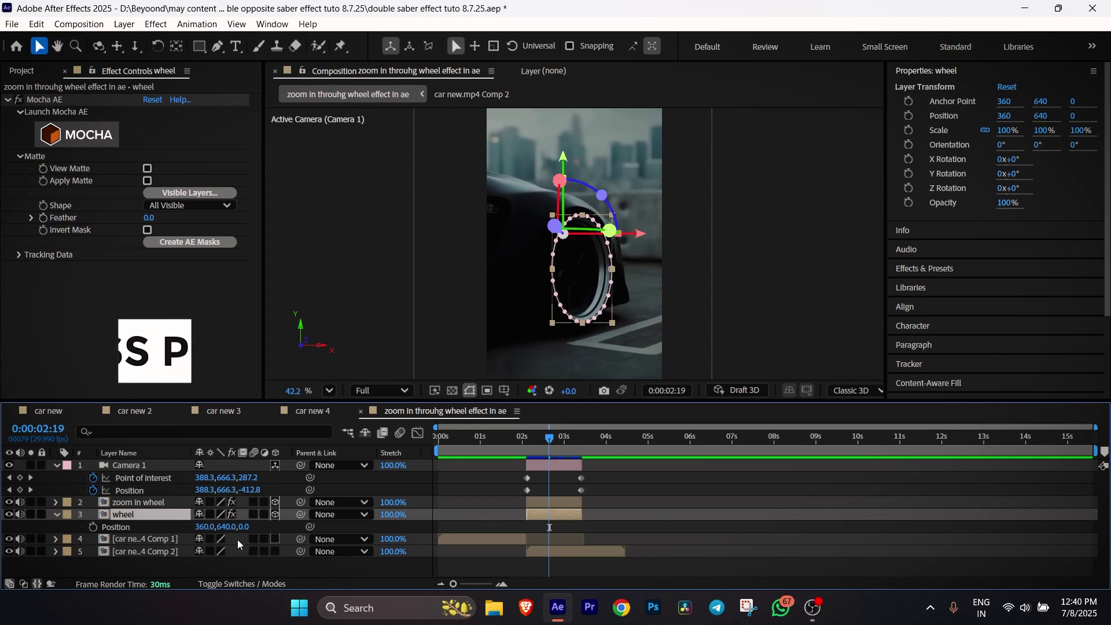
click(527, 442)
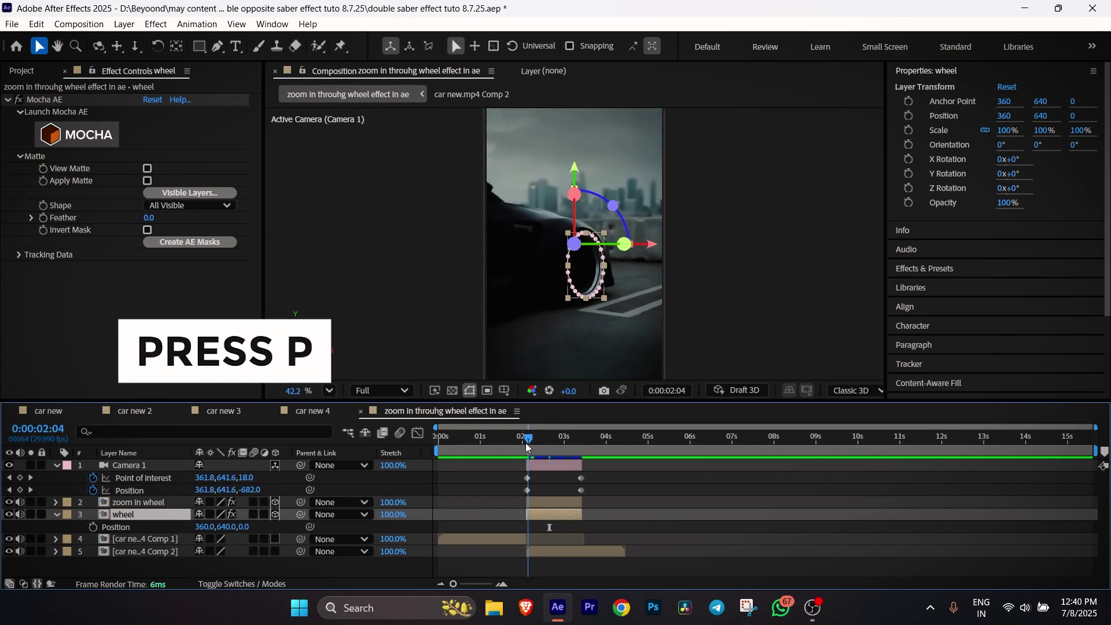
drag(527, 442, 526, 443)
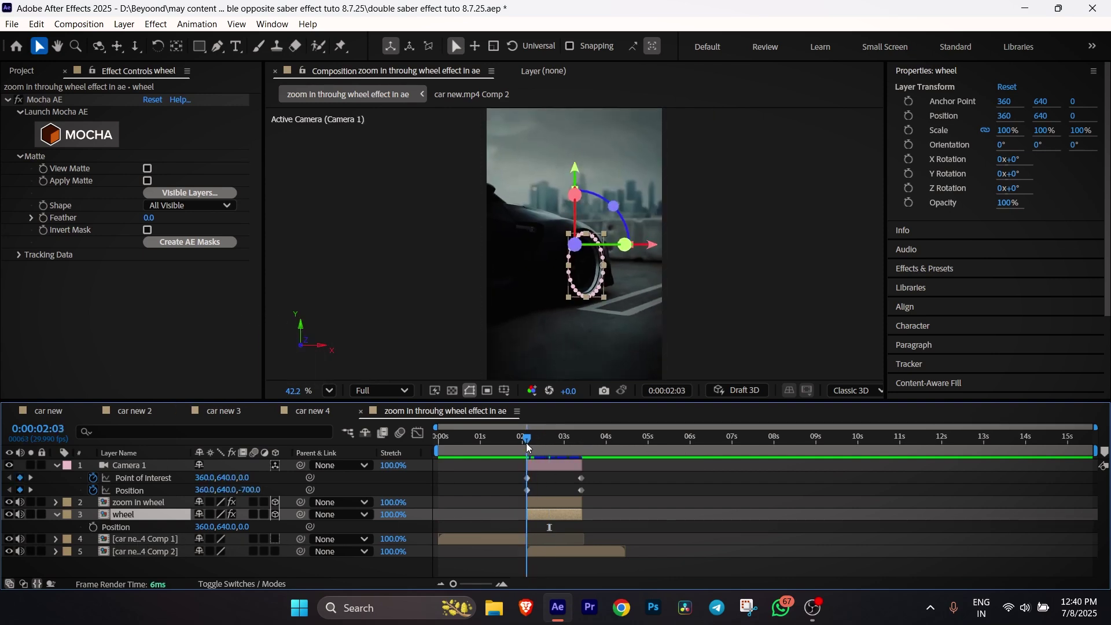
click(93, 527)
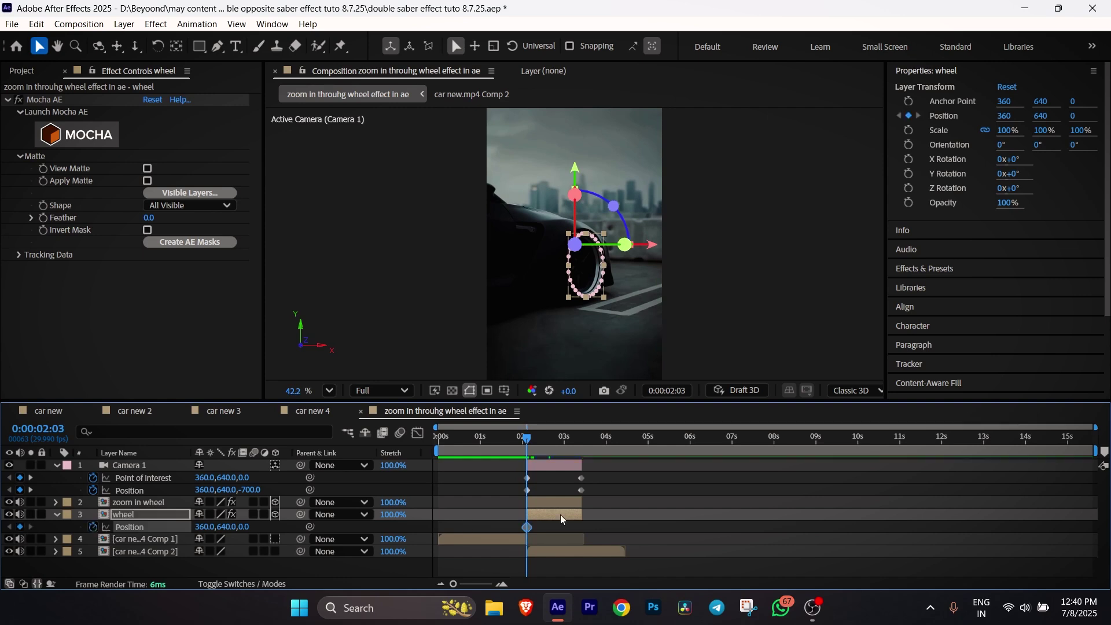
- At 0:00:02:17, add a second Position keyframe that lowers the "wheel" layer to Y 909, and preview the move from 0:00:02:00
click(545, 441)
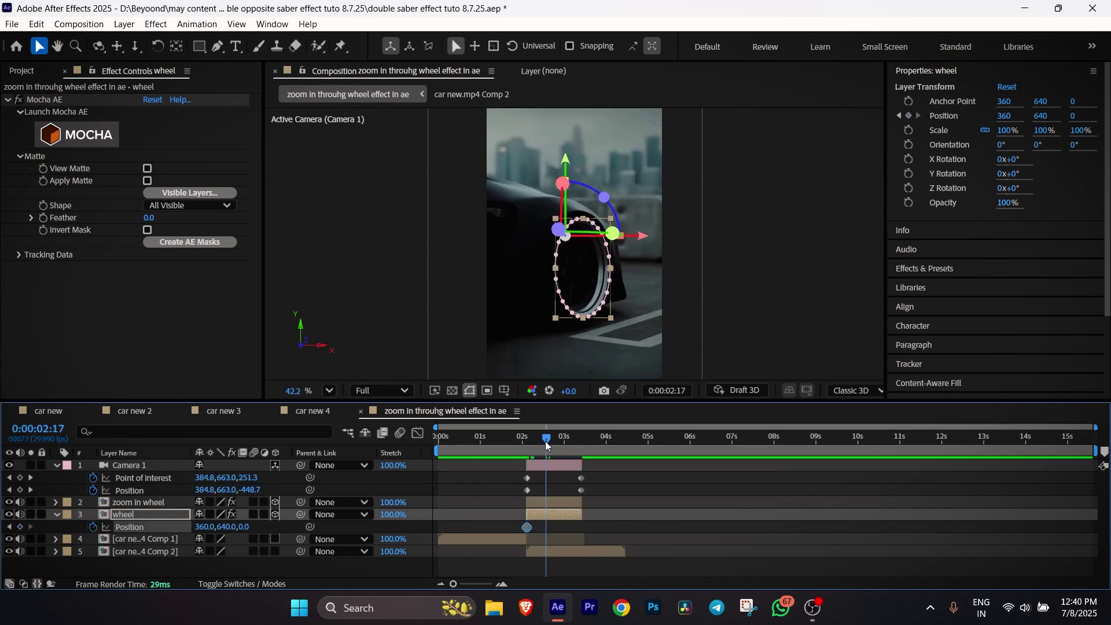
key(ctrl+v)
click(522, 445)
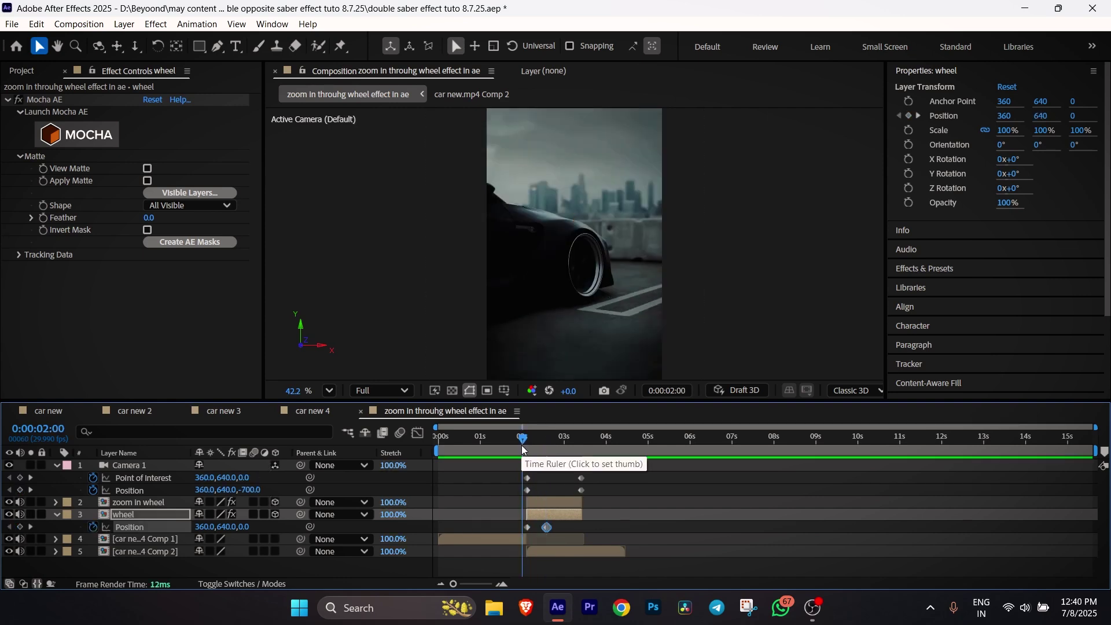
key(space)
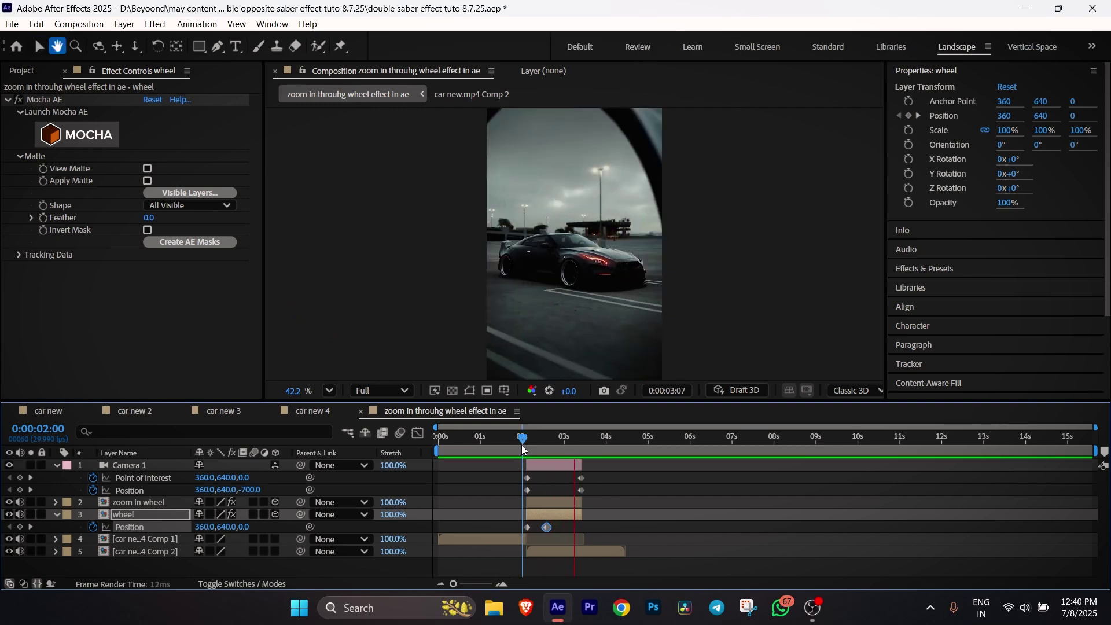
- Apply Easy Ease to Camera 1's Point of Interest and Position keyframes and shape their speed graph into a sharp central peak
drag(600, 492, 511, 475)
key(F9)
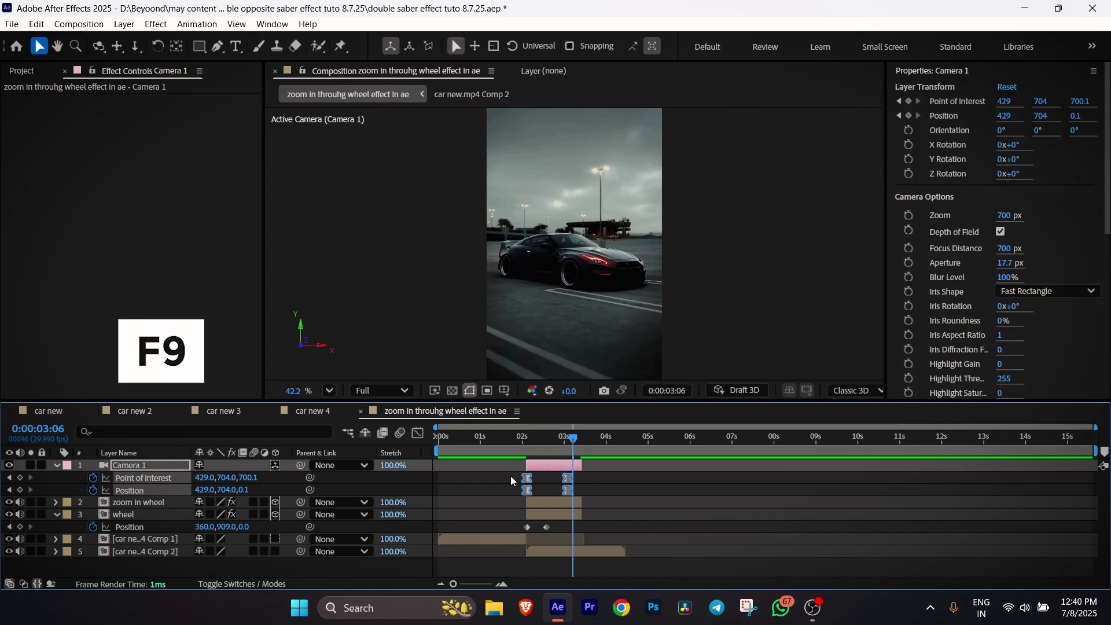
key(shift+F3)
drag(547, 544, 548, 545)
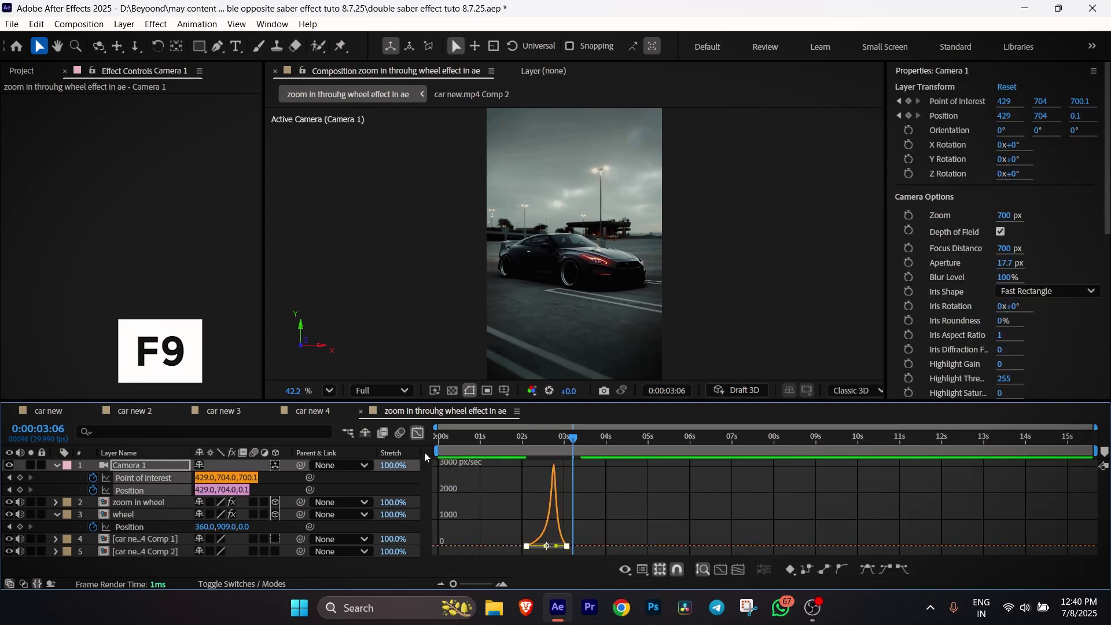
click(418, 433)
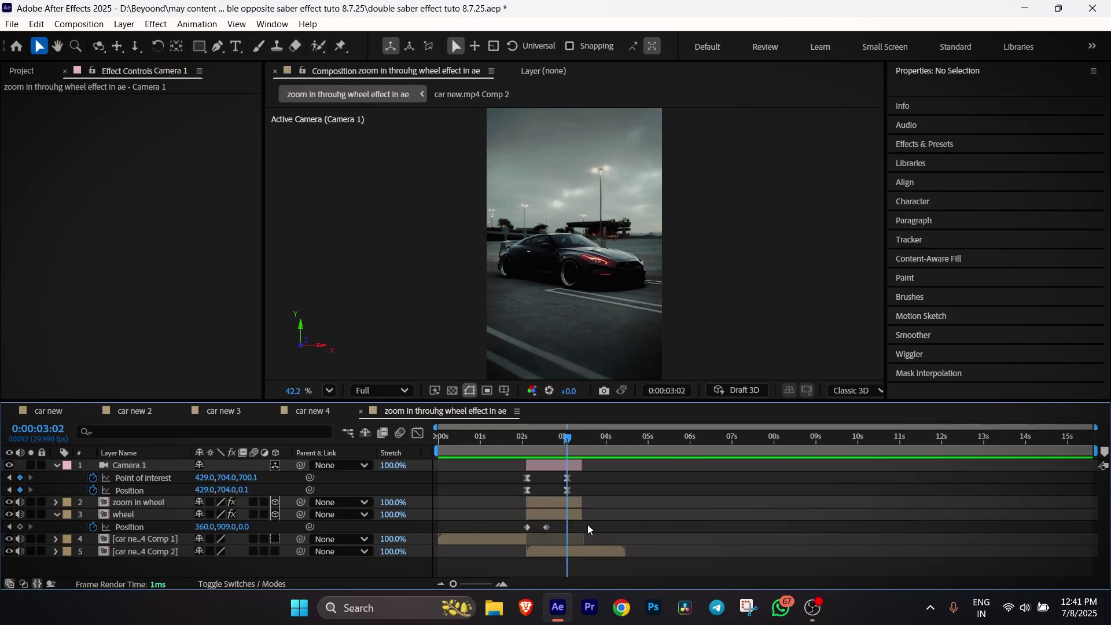
- Apply Easy Ease to the "wheel" layer's Position keyframes and shape the speed graph into a steep early peak with a slow finish
drag(587, 524, 519, 528)
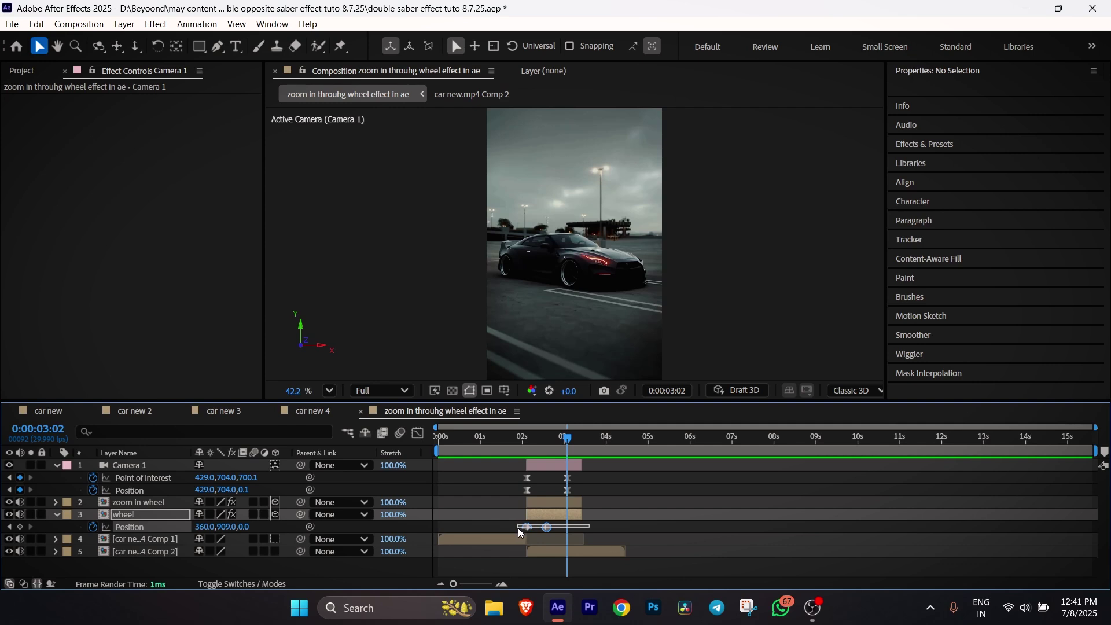
click(534, 445)
key(F9)
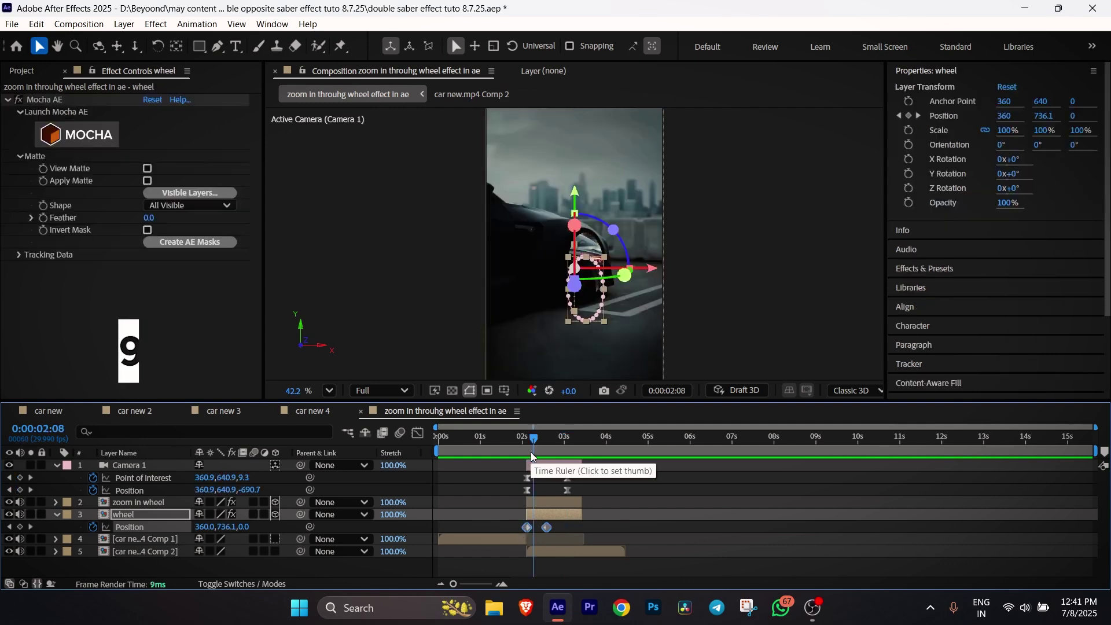
click(421, 436)
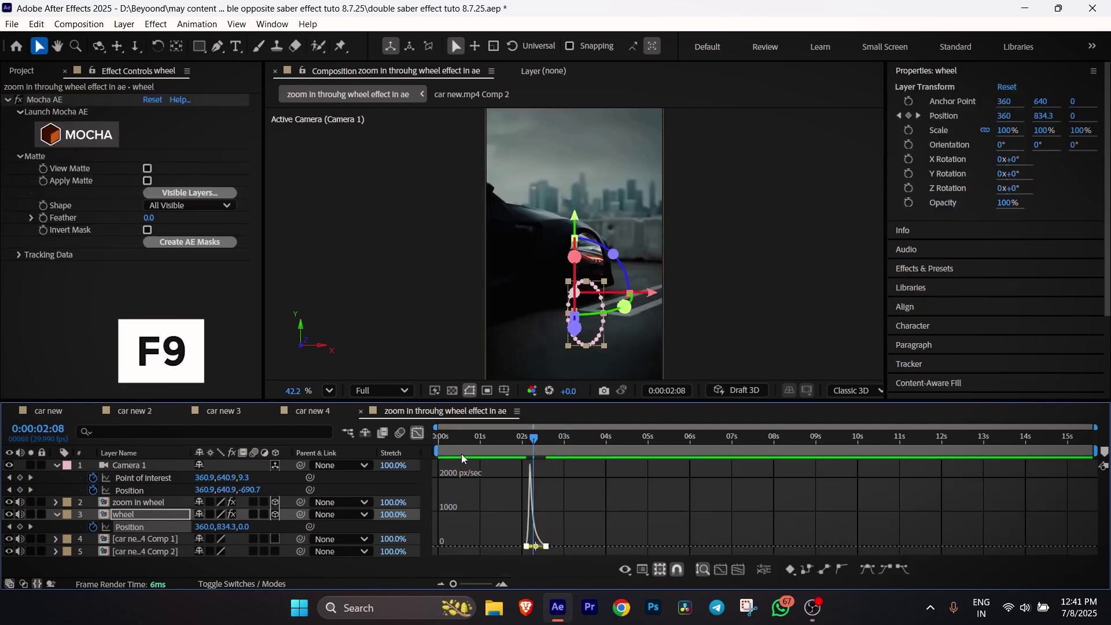
click(427, 433)
- Play the eased wheel transition from the start of the composition to check its timing
click(525, 443)
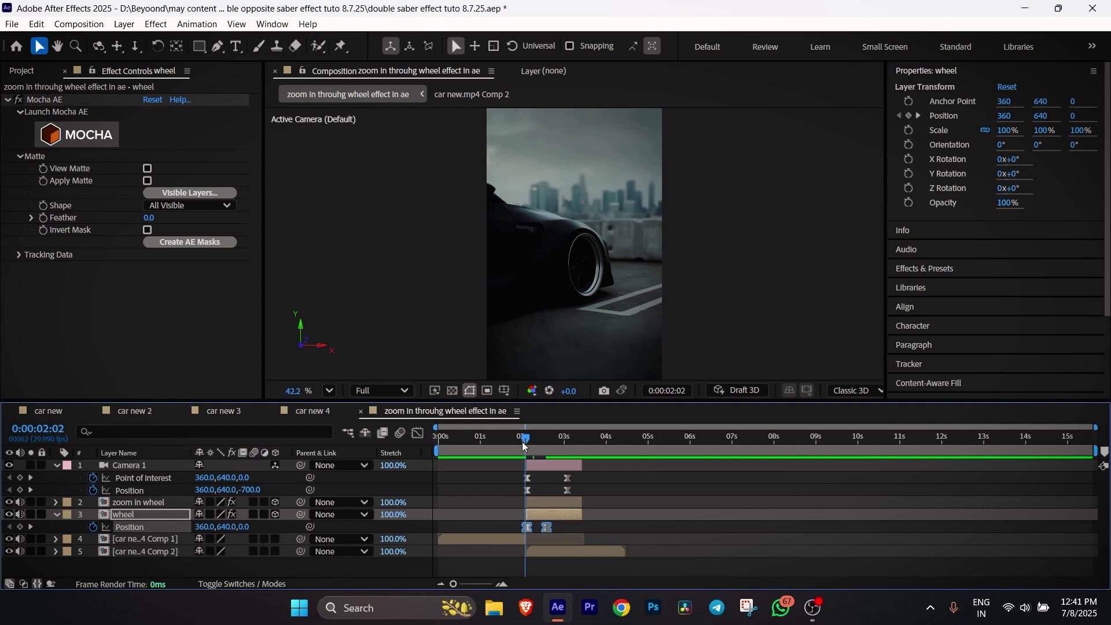
key(Home)
key(space)
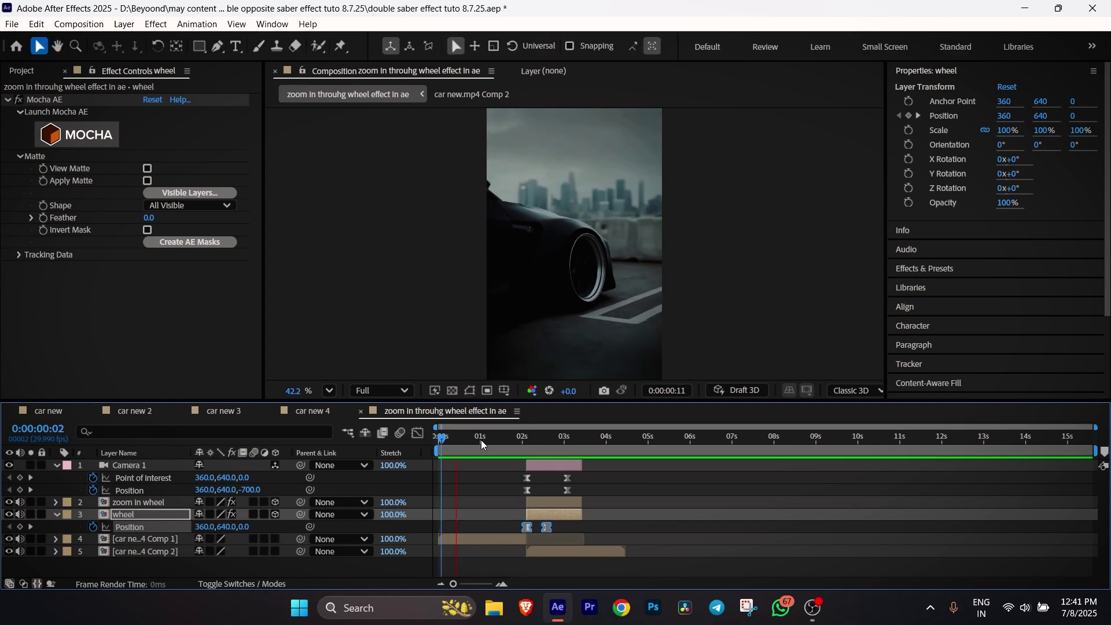
click(629, 495)
- Try sliding the "wheel" layer sideways to X 512 at 0:00:02:04, and undo the Position change
mouse_move(548, 442)
mouse_down()
mouse_move(519, 439)
mouse_move(567, 439)
mouse_move(529, 442)
mouse_up()
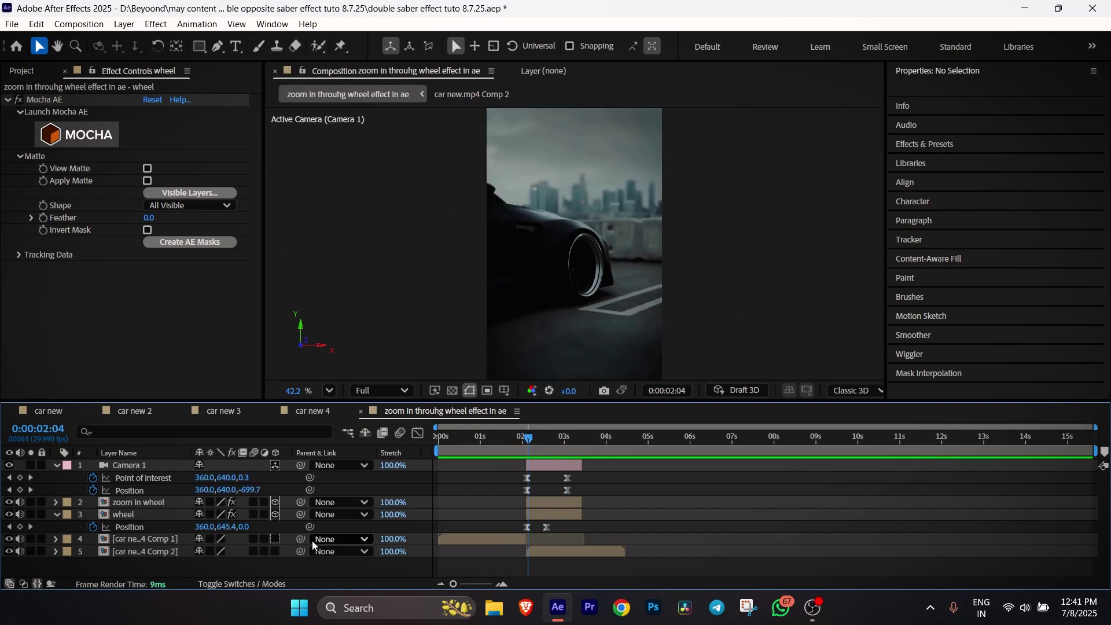
drag(199, 526, 319, 536)
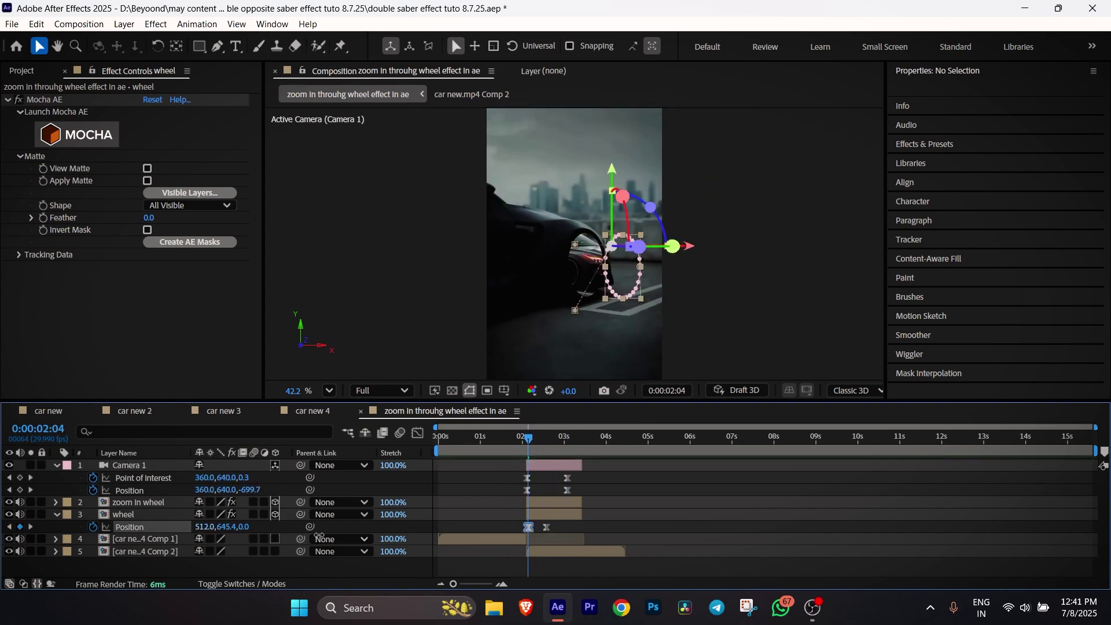
key(ctrl+z)
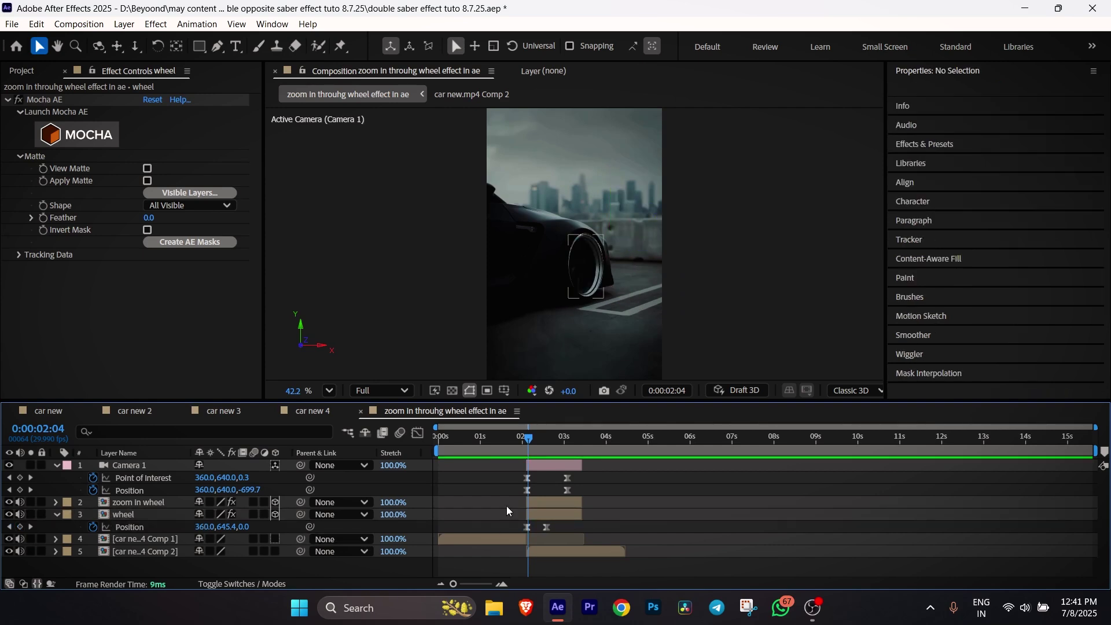
- Enable motion blur for the composition and the "zoom in wheel" and "wheel" layers, comparing the blur on and off at 0:00:02:23
drag(534, 444, 547, 438)
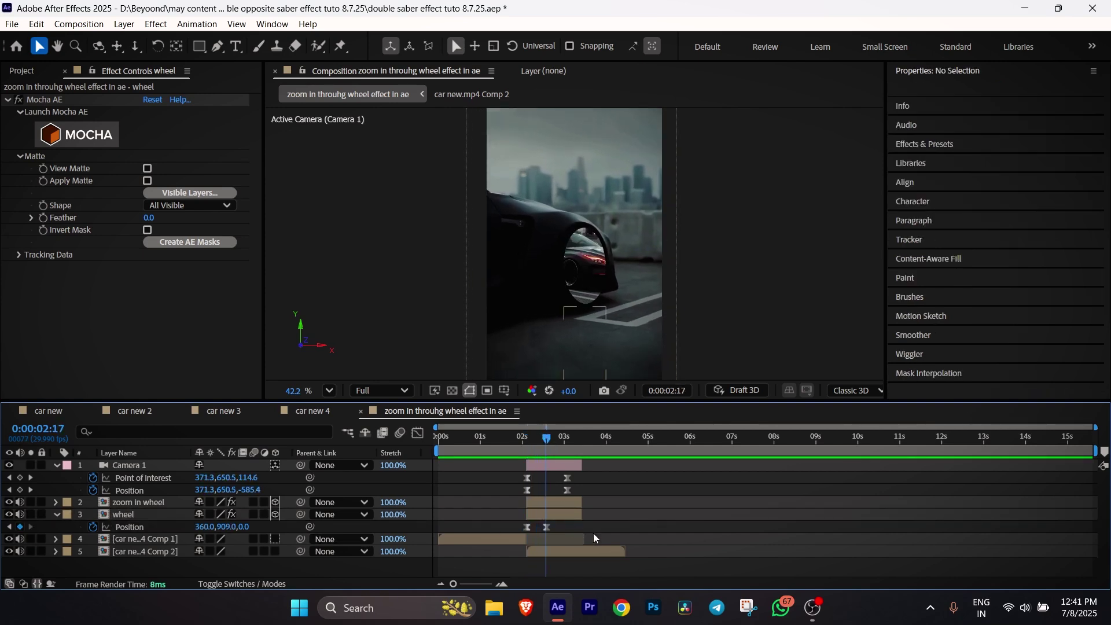
mouse_move(547, 439)
mouse_down()
mouse_move(533, 435)
mouse_move(570, 436)
mouse_move(520, 439)
mouse_move(558, 438)
mouse_move(525, 445)
mouse_move(542, 443)
mouse_up()
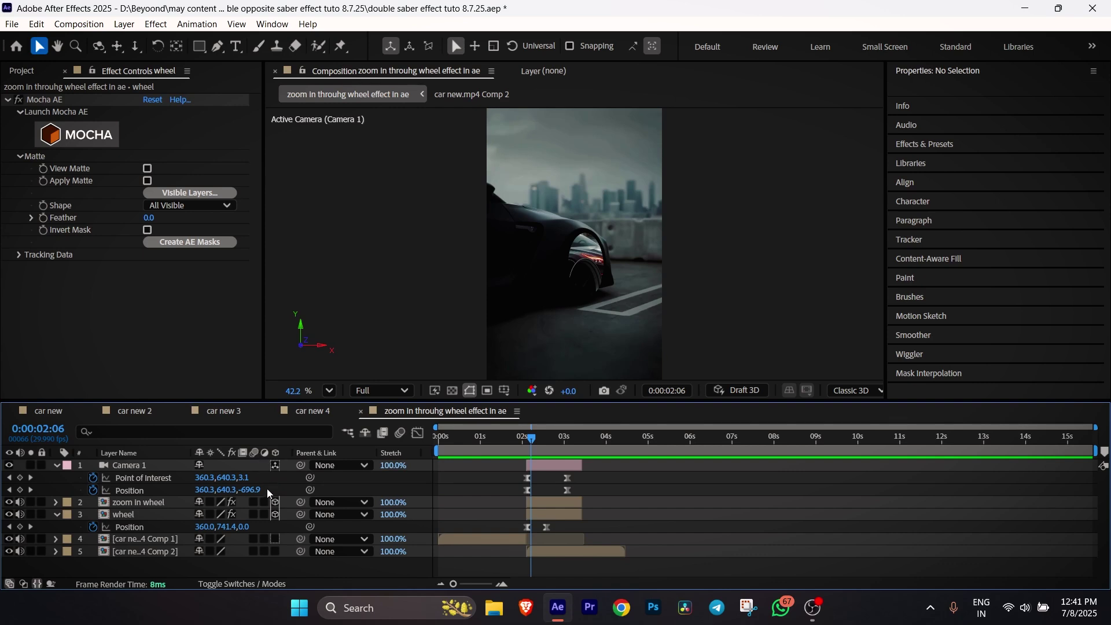
click(253, 502)
click(254, 514)
drag(531, 441, 554, 450)
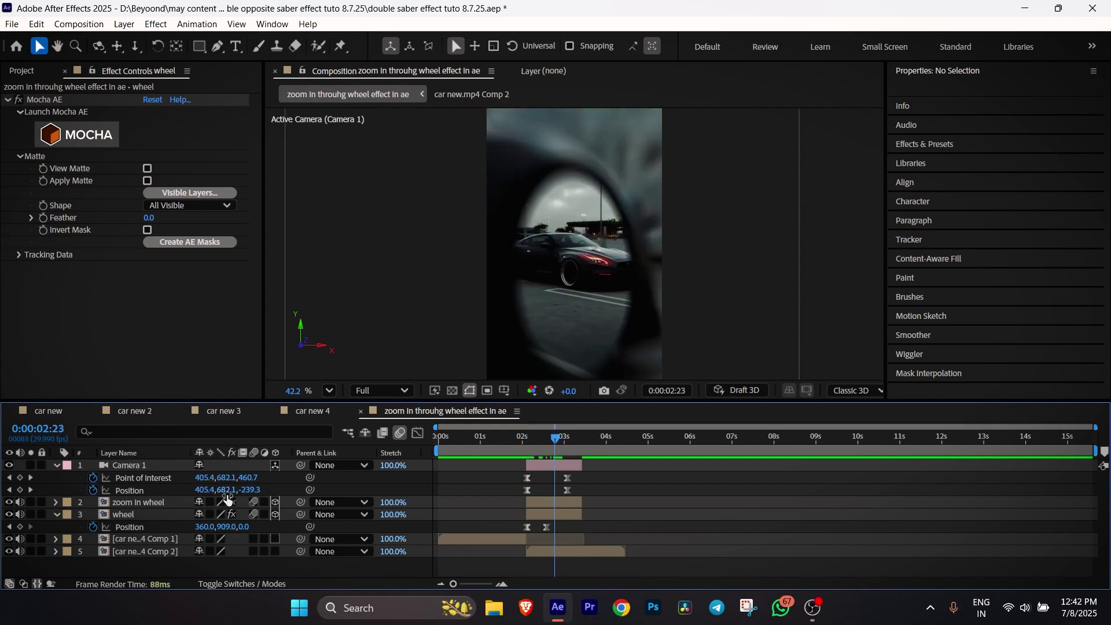
click(252, 502)
click(252, 502)
- Play the finished transition with motion blur from the start of the composition to the end of the second clip
key(Home)
key(space)
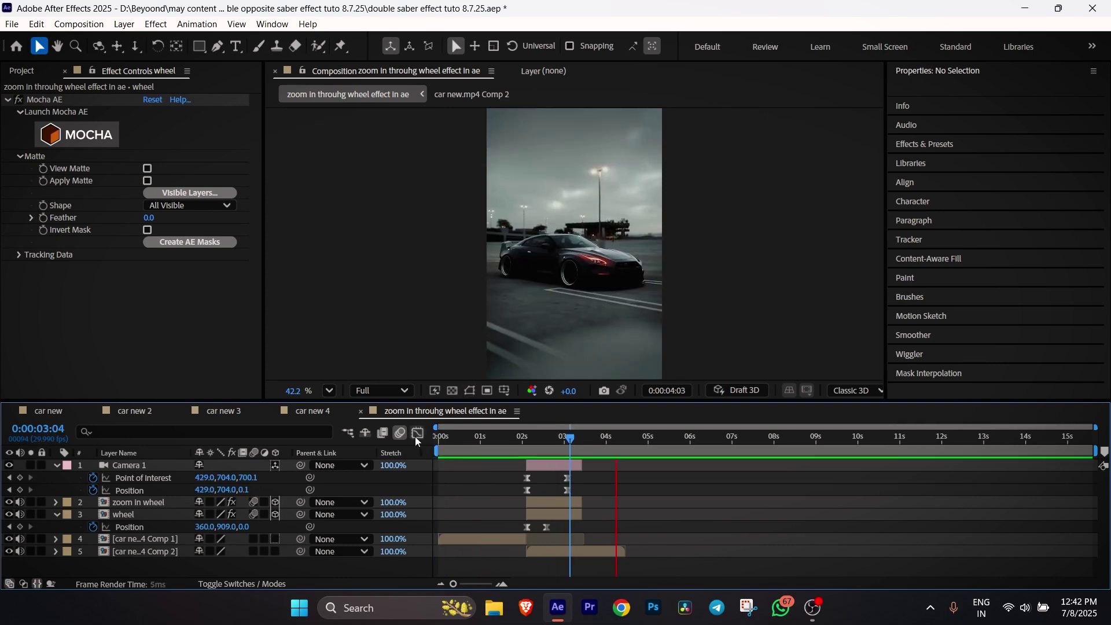
key(space)
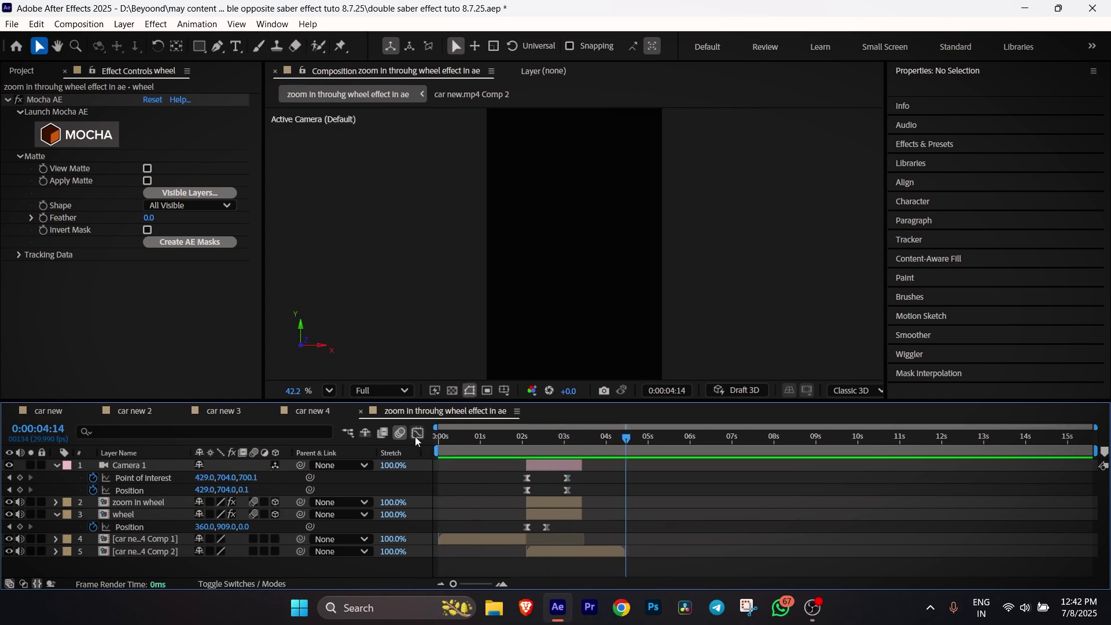